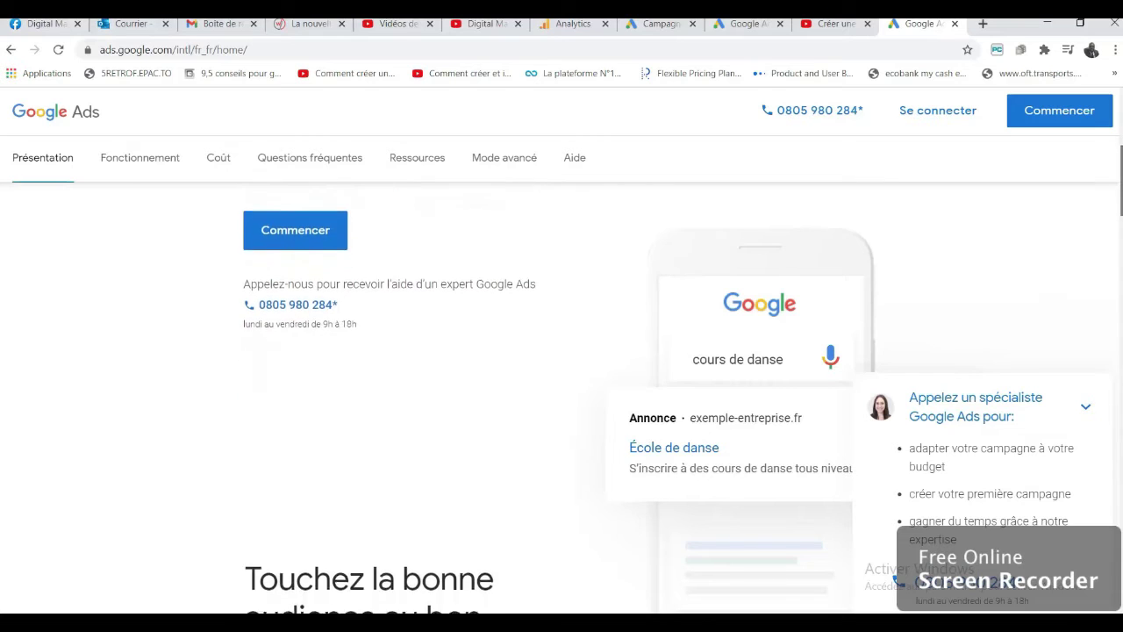
- Look through the Google Ads home page sections on reaching the right audience, meeting goals and setting a budget
{"action": "scroll", "coordinate": [388, 395], "scroll_direction": "down", "scroll_amount": 2}
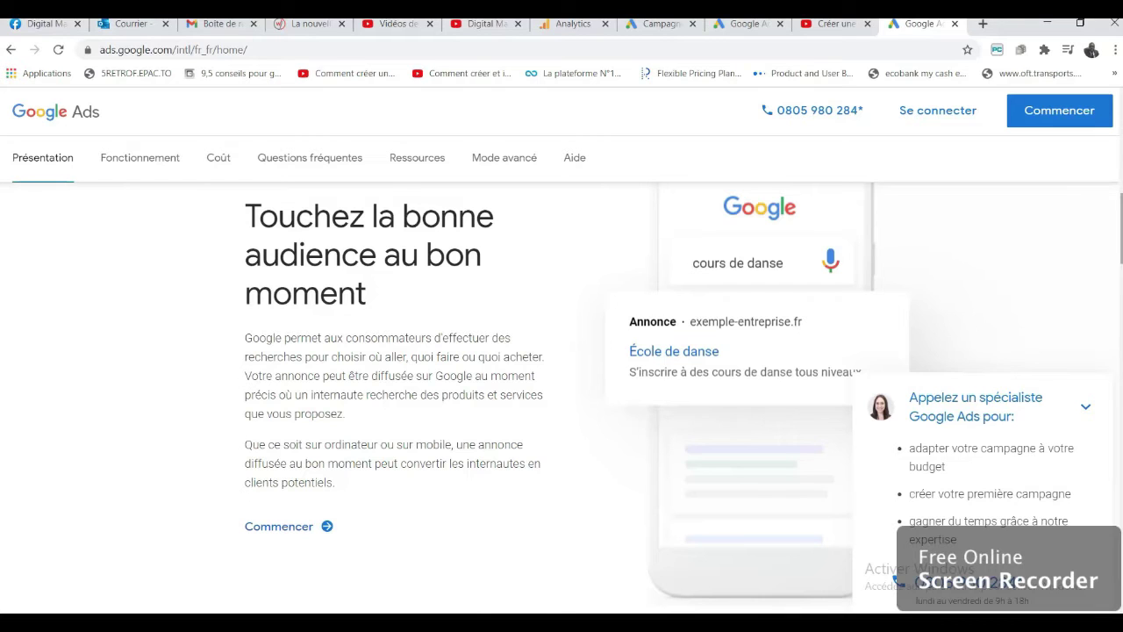
{"action": "scroll", "coordinate": [562, 395], "scroll_direction": "down", "scroll_amount": 6}
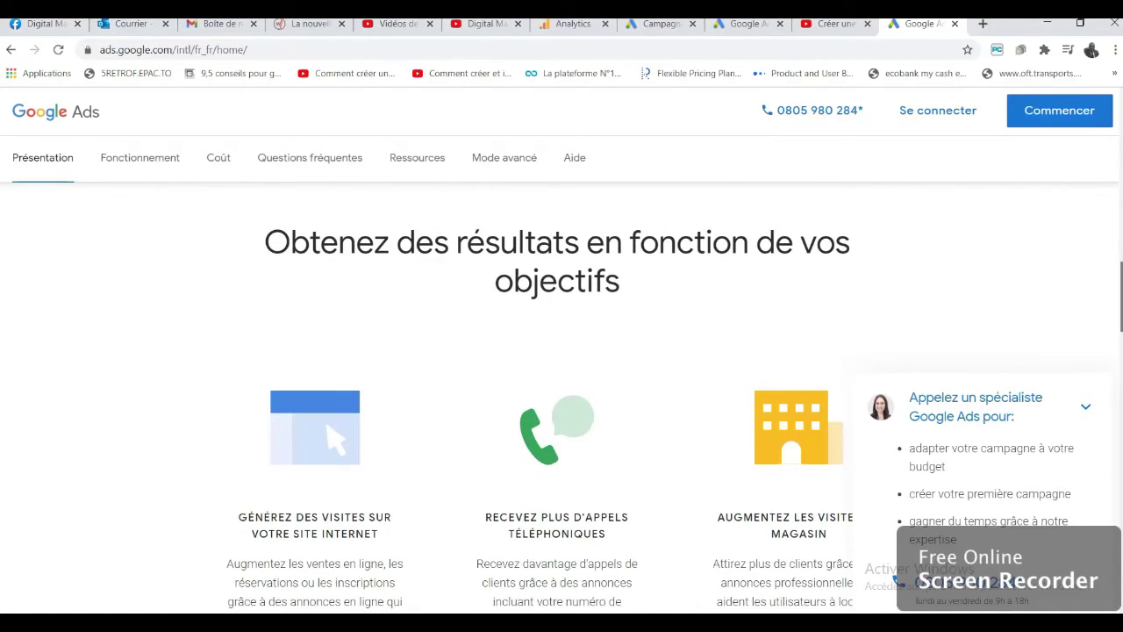
{"action": "scroll", "coordinate": [561, 395], "scroll_direction": "down", "scroll_amount": 5}
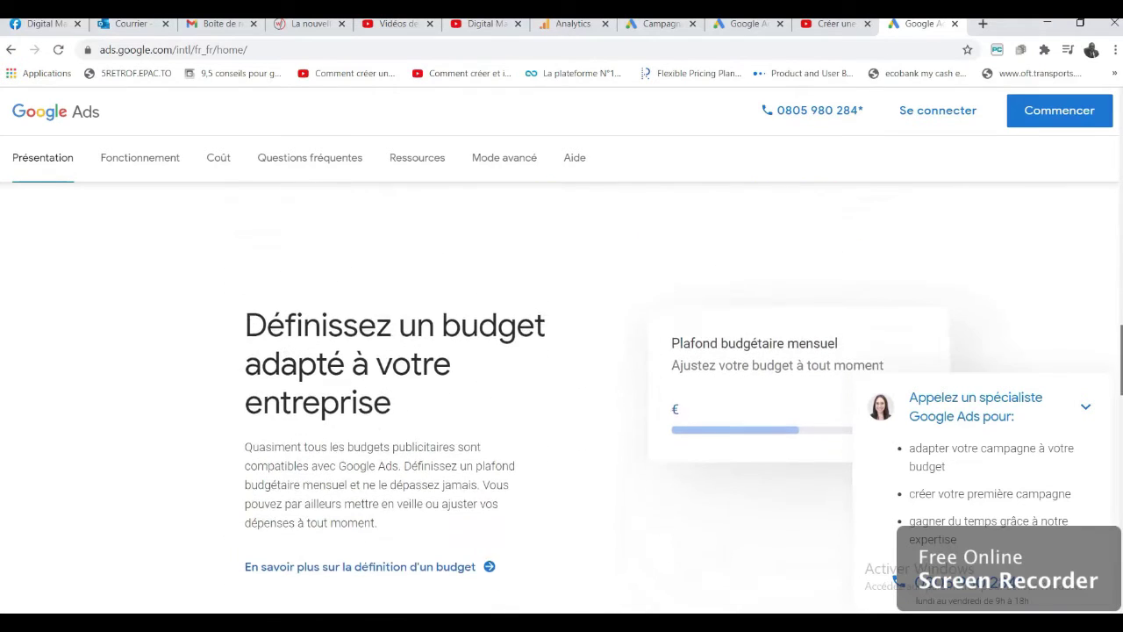
{"action": "scroll", "coordinate": [562, 395], "scroll_direction": "down", "scroll_amount": 1}
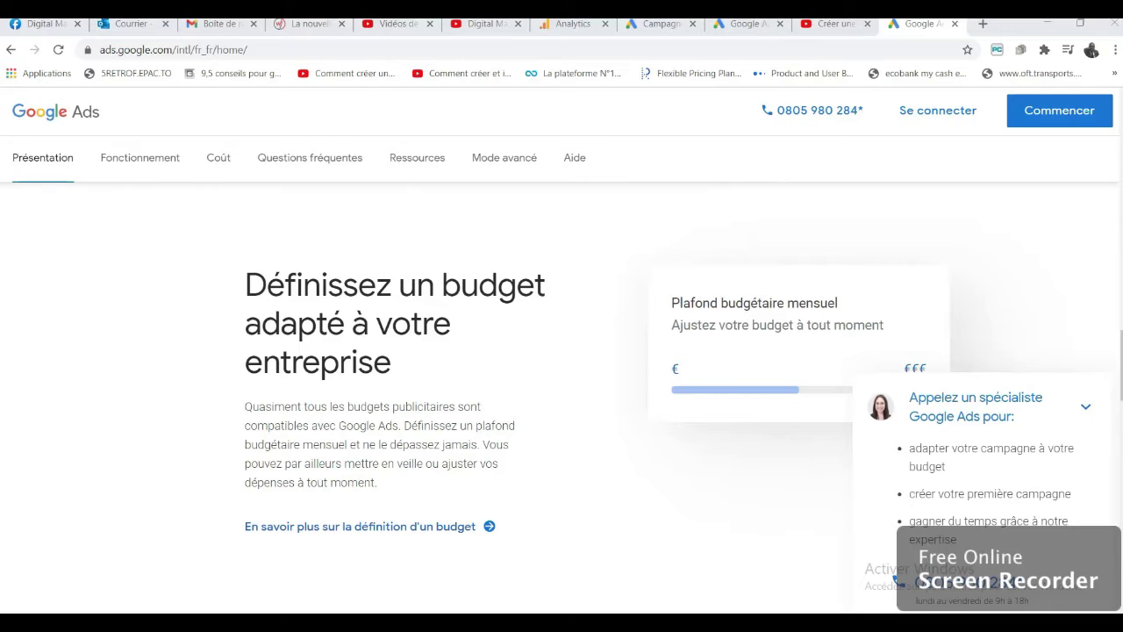
{"action": "scroll", "coordinate": [562, 395], "scroll_direction": "down", "scroll_amount": 5}
{"action": "scroll", "coordinate": [561, 395], "scroll_direction": "down", "scroll_amount": 4}
{"action": "left_click_drag", "start_coordinate": [1120, 452], "coordinate": [1119, 120]}
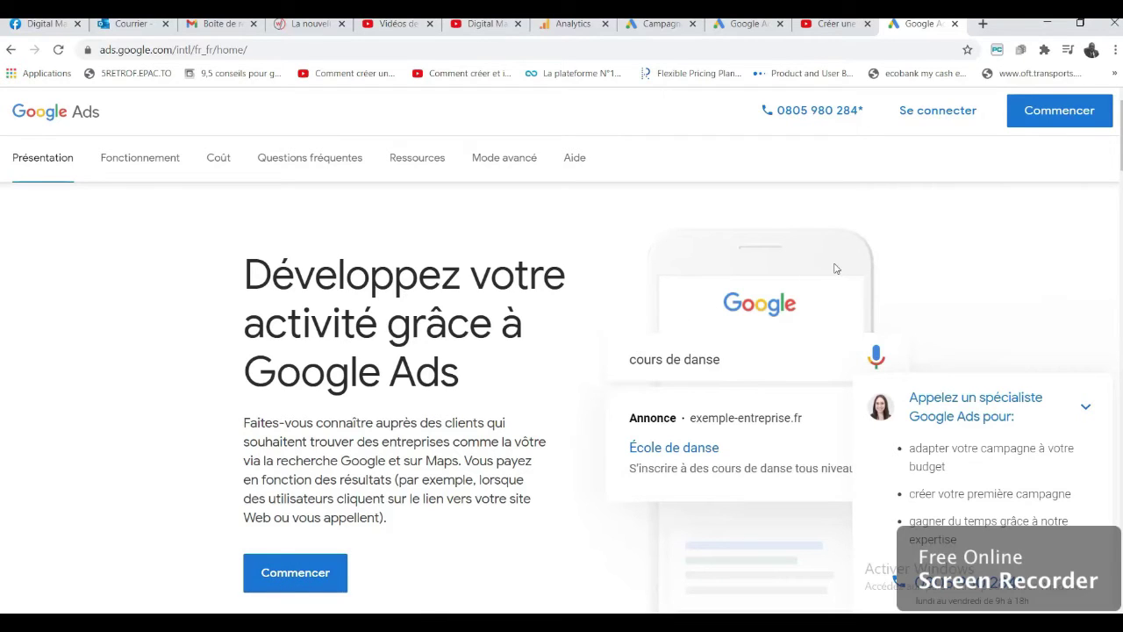
- Sign in to Google Ads, go to the new campaign already in progress and activate its Expert mode
{"action": "left_click", "coordinate": [938, 119]}
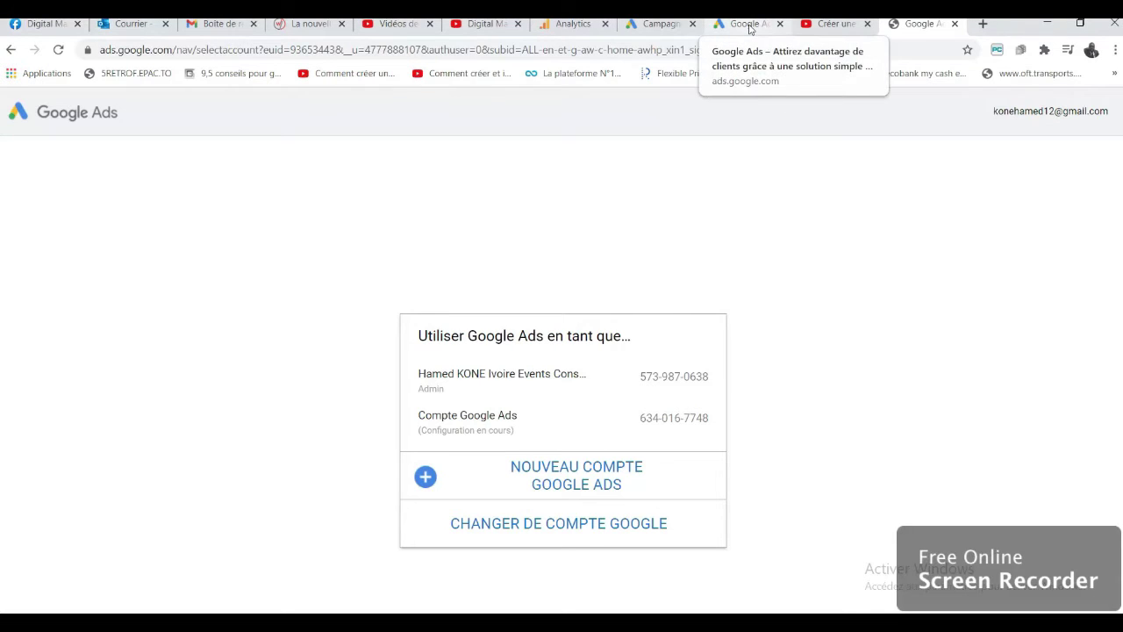
{"action": "left_click", "coordinate": [656, 24]}
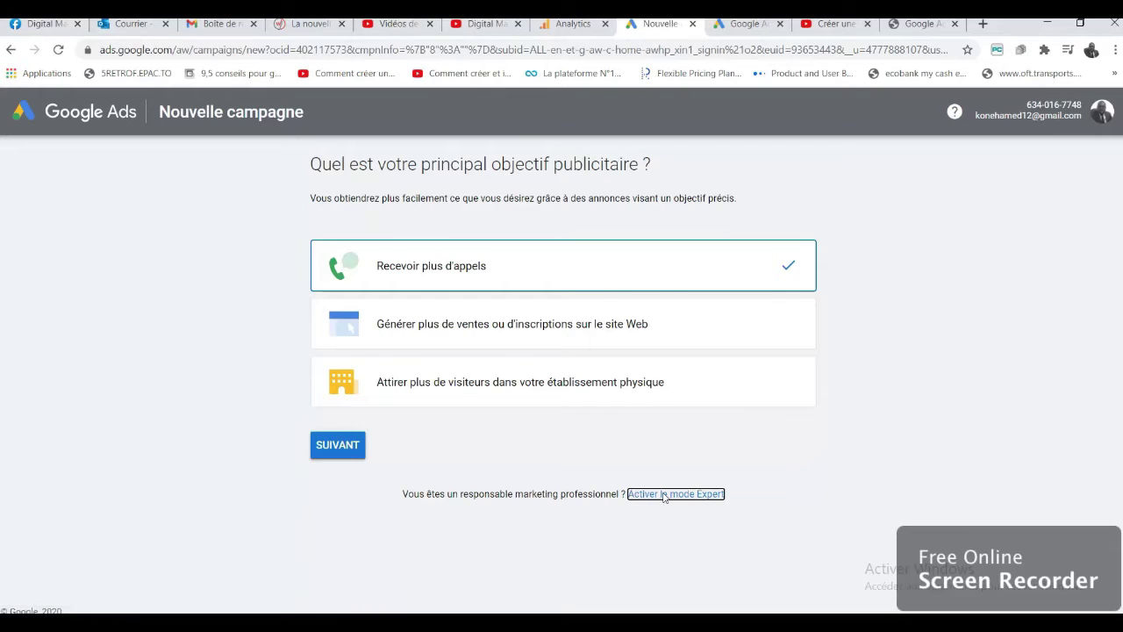
{"action": "left_click", "coordinate": [662, 494]}
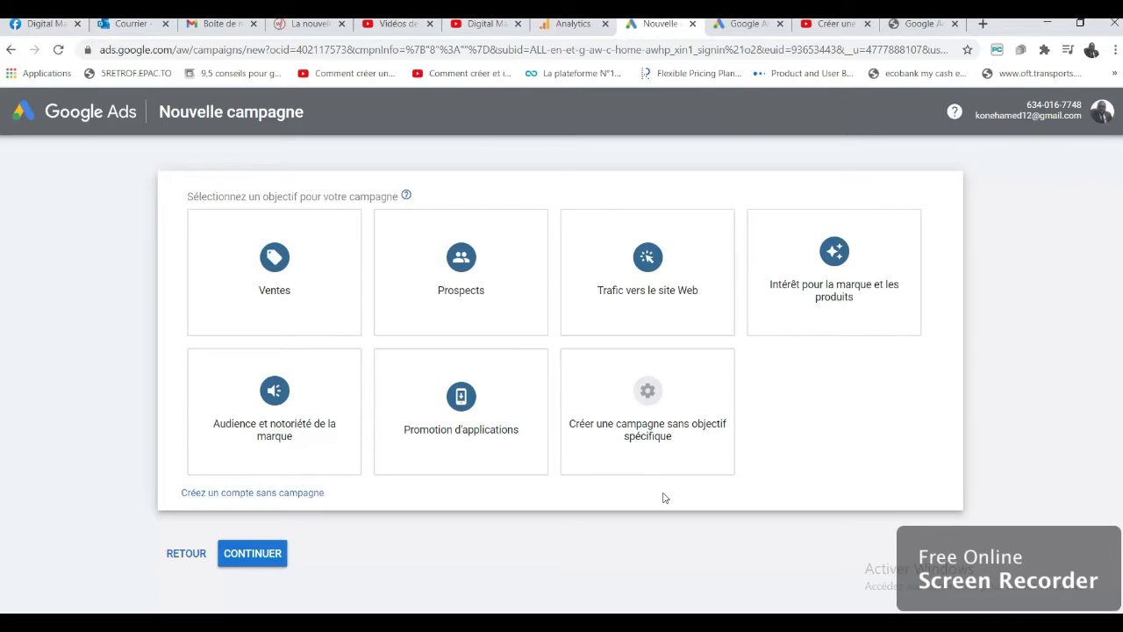
- Choose Ventes as the campaign objective and Réseau de recherche as the campaign type
{"action": "mouse_move", "coordinate": [277, 274]}
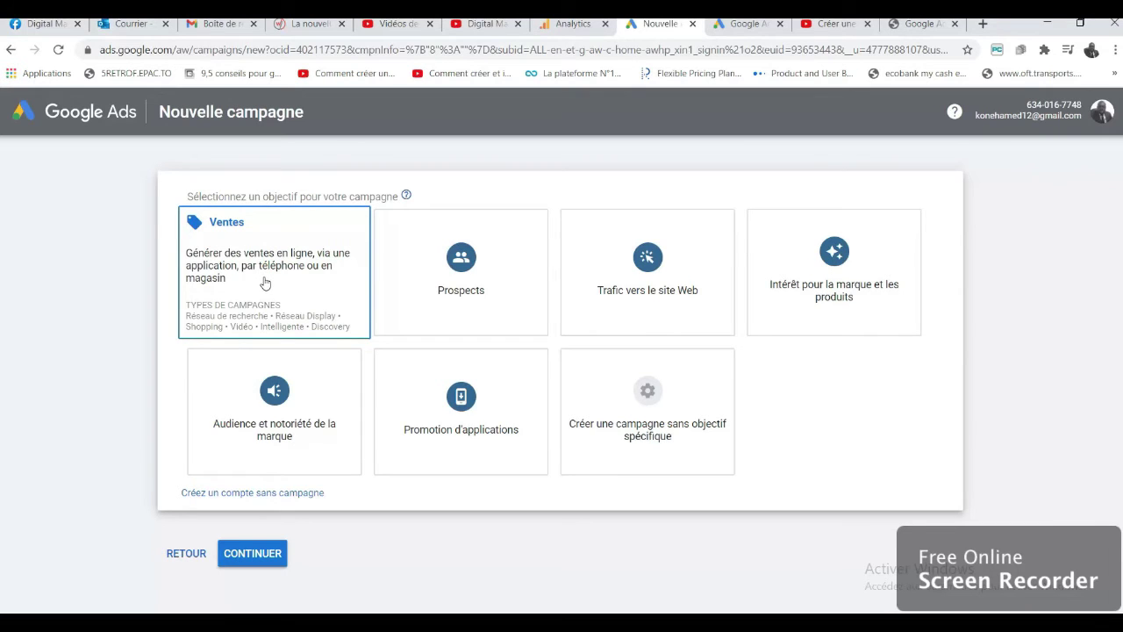
{"action": "mouse_move", "coordinate": [407, 281]}
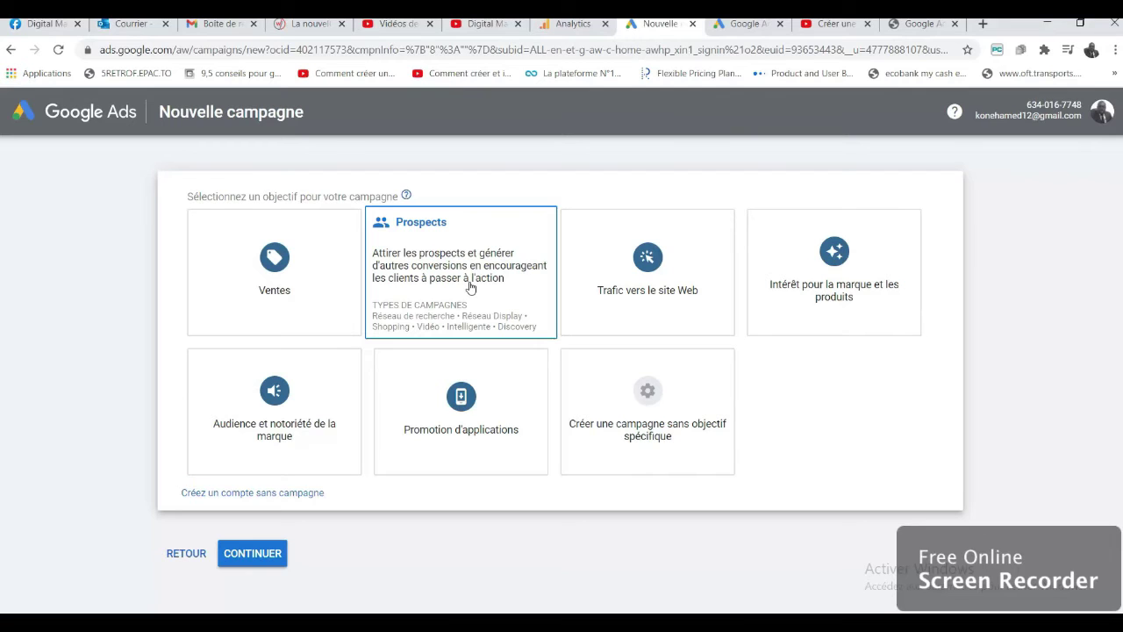
{"action": "mouse_move", "coordinate": [644, 292]}
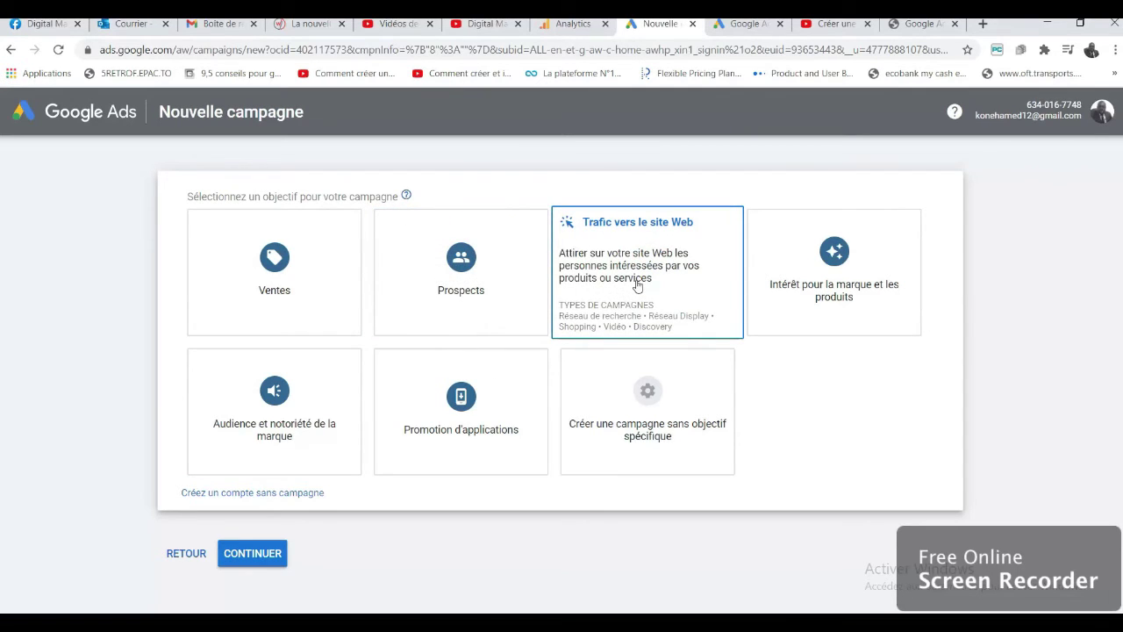
{"action": "mouse_move", "coordinate": [808, 287]}
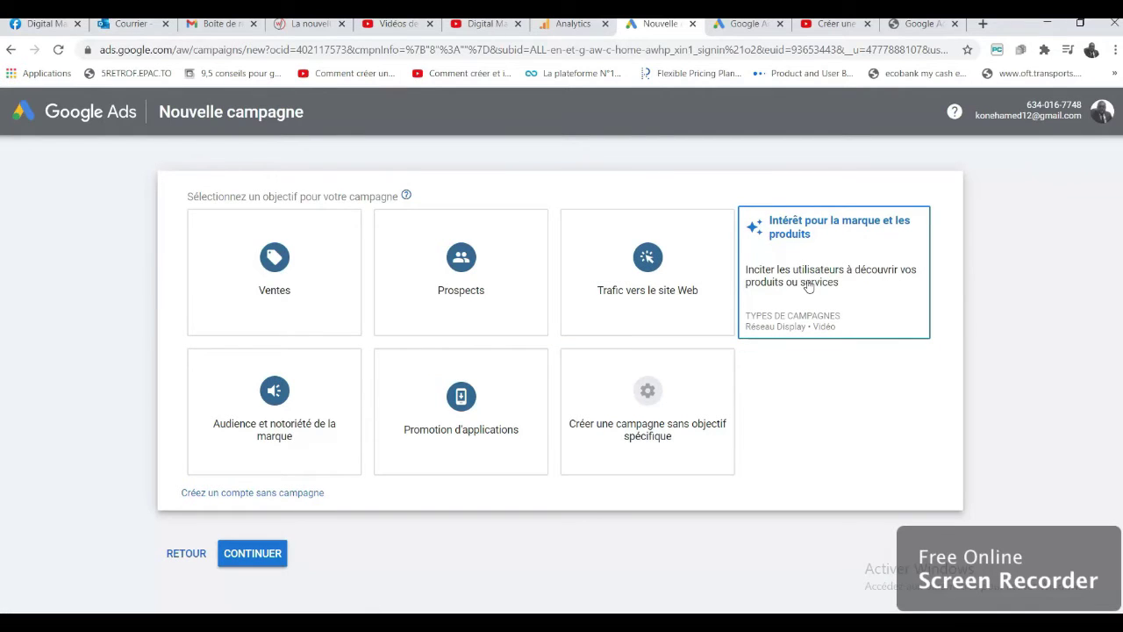
{"action": "mouse_move", "coordinate": [252, 415]}
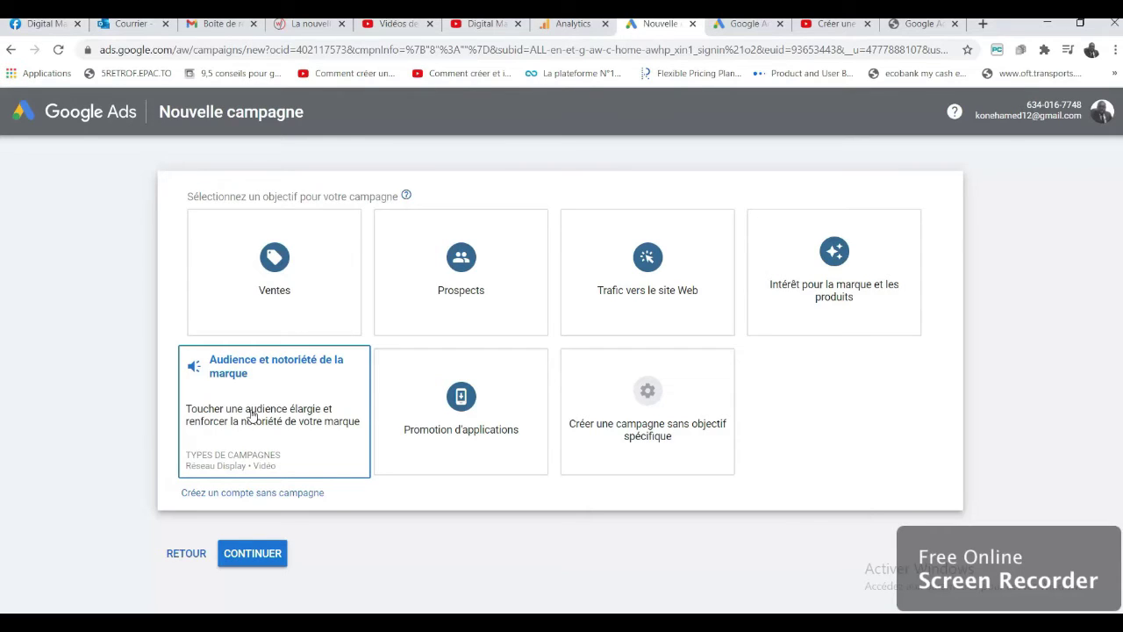
{"action": "mouse_move", "coordinate": [484, 428]}
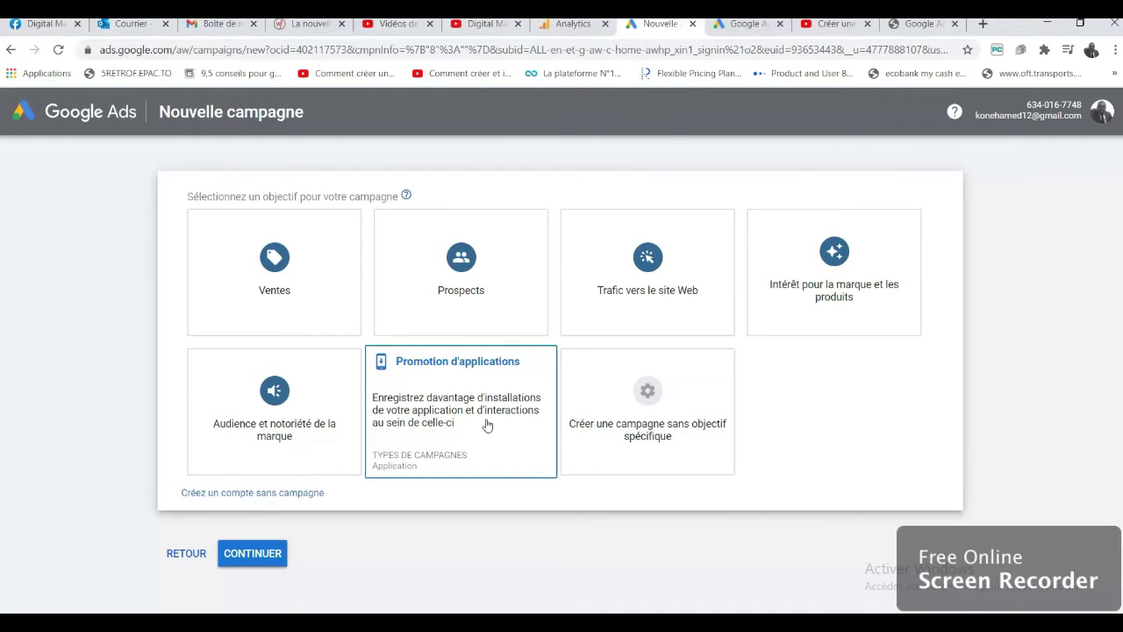
{"action": "mouse_move", "coordinate": [614, 421]}
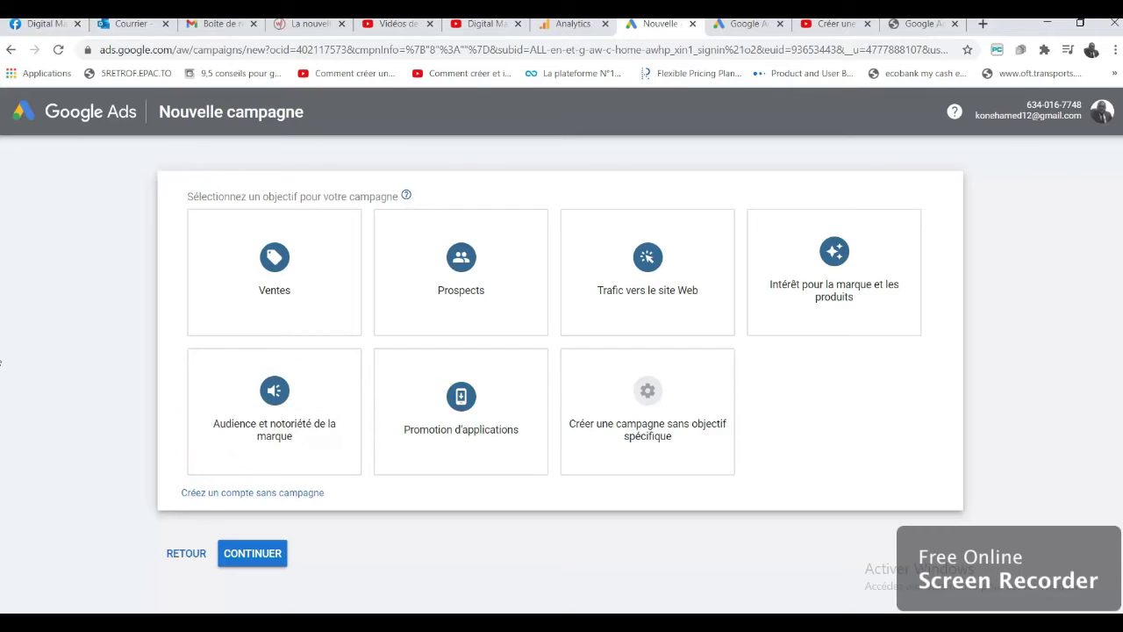
{"action": "mouse_move", "coordinate": [218, 260]}
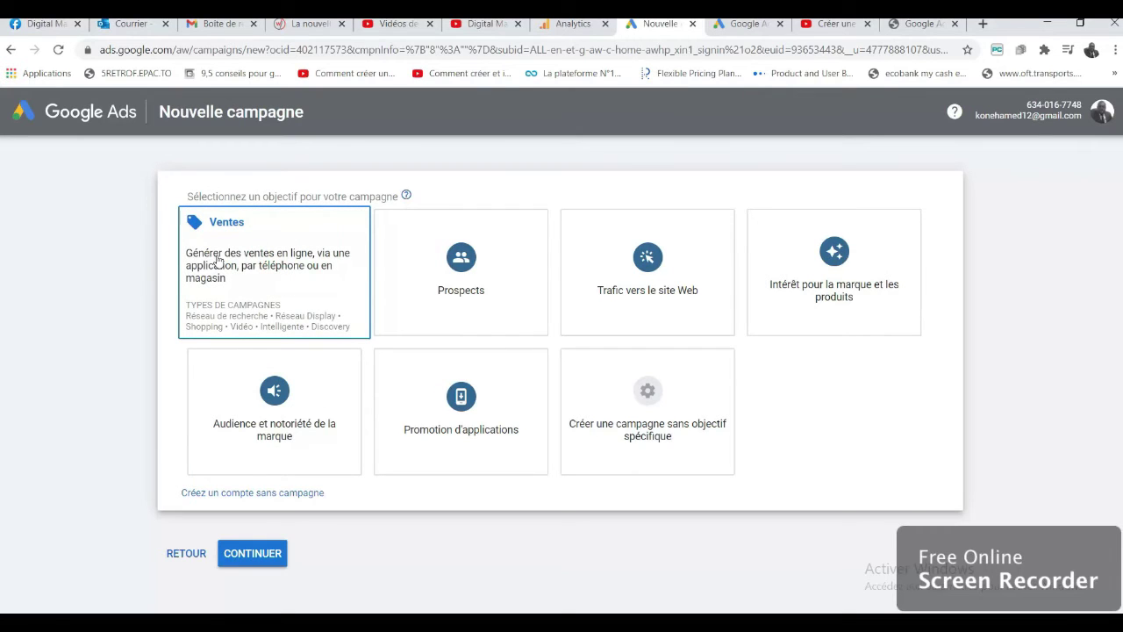
{"action": "left_click", "coordinate": [284, 271]}
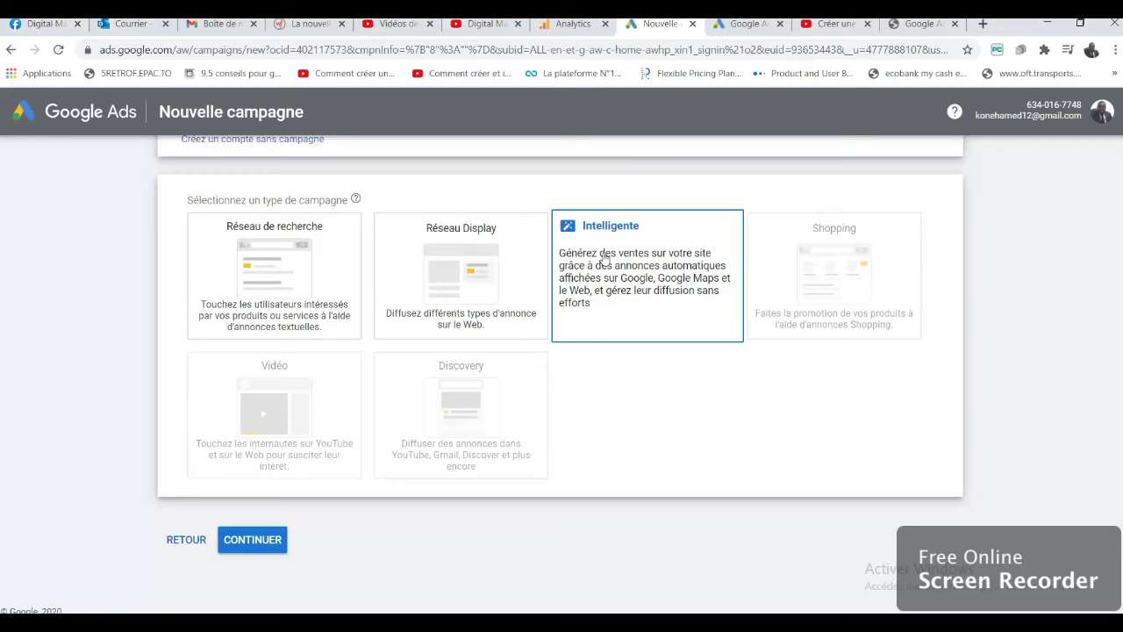
{"action": "mouse_move", "coordinate": [805, 237]}
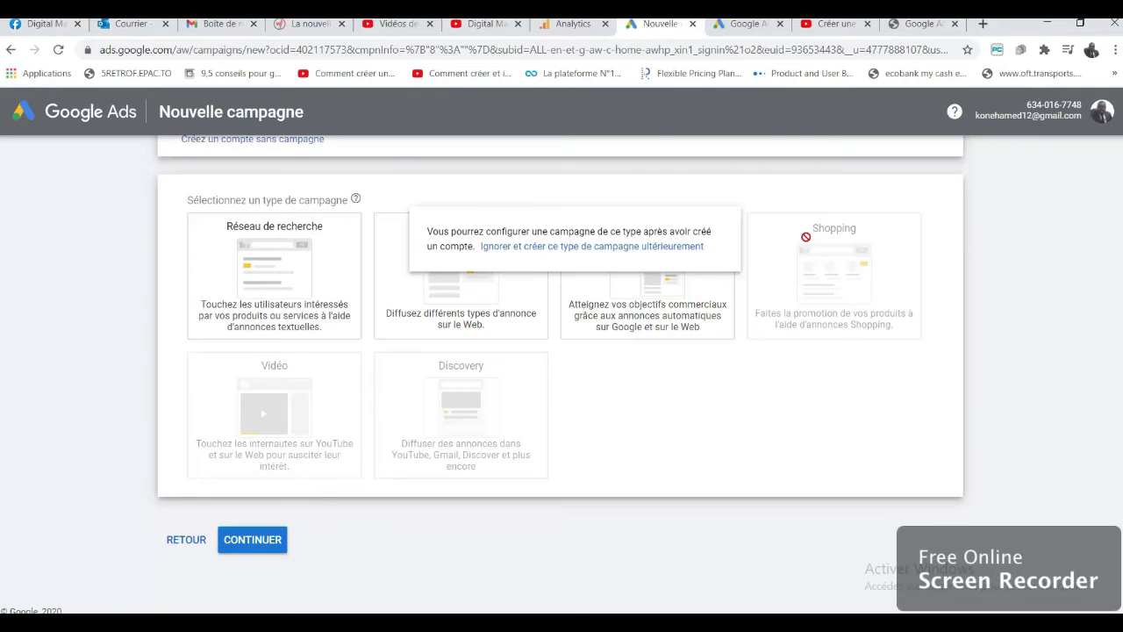
{"action": "left_click", "coordinate": [268, 268]}
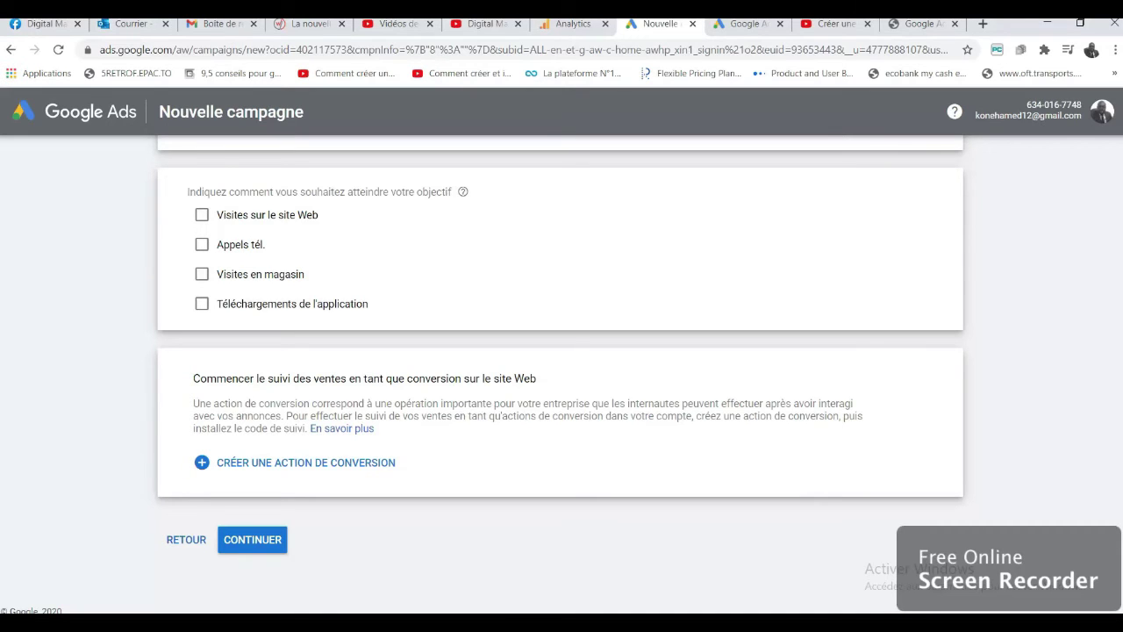
{"action": "scroll", "coordinate": [1121, 334], "scroll_direction": "up", "scroll_amount": 3}
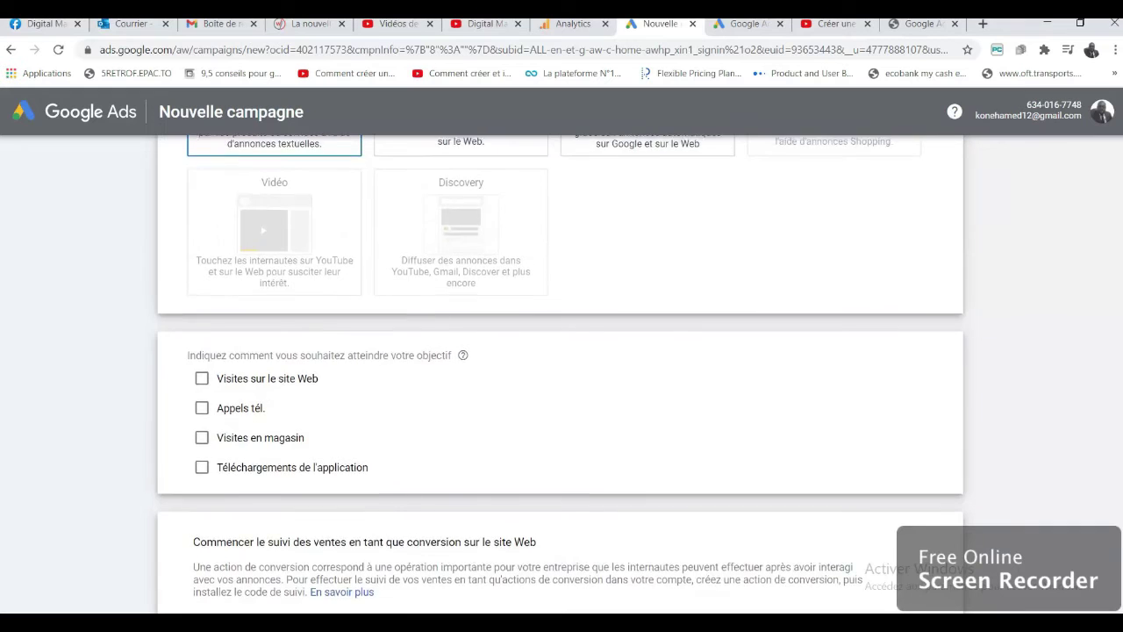
{"action": "scroll", "coordinate": [1121, 334], "scroll_direction": "down", "scroll_amount": 2}
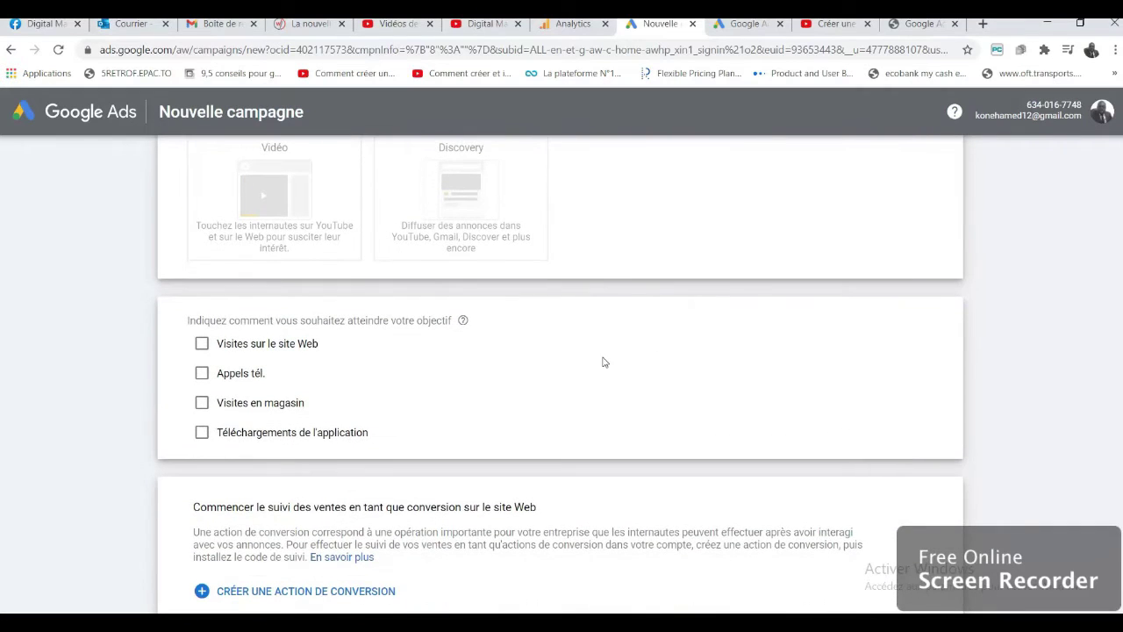
{"action": "left_click", "coordinate": [202, 374]}
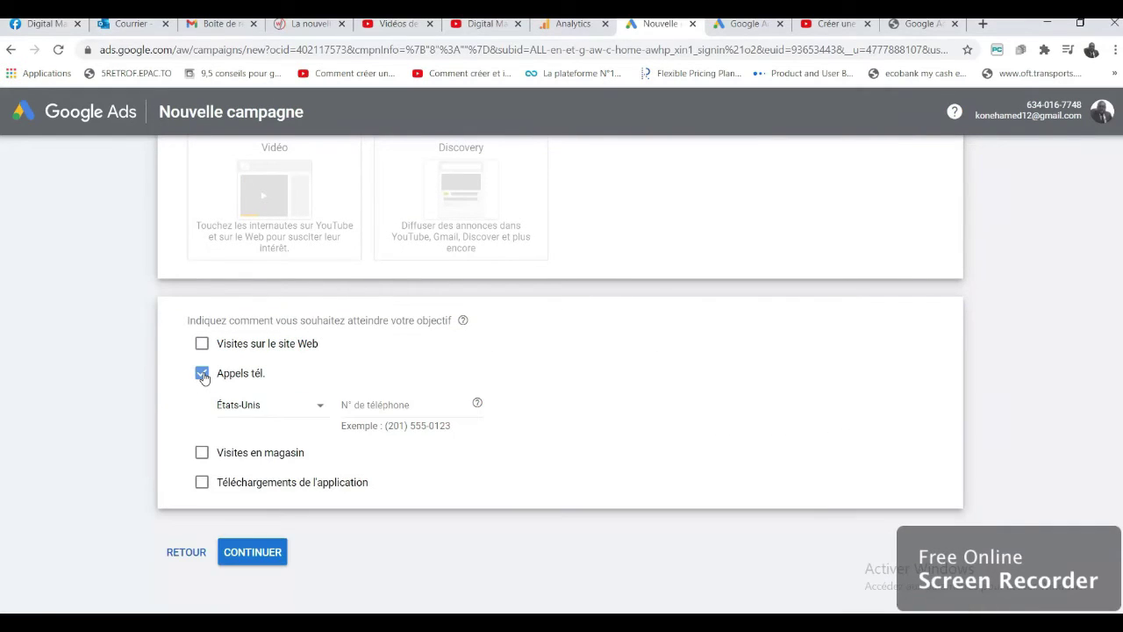
{"action": "left_click", "coordinate": [202, 374]}
{"action": "left_click", "coordinate": [202, 344]}
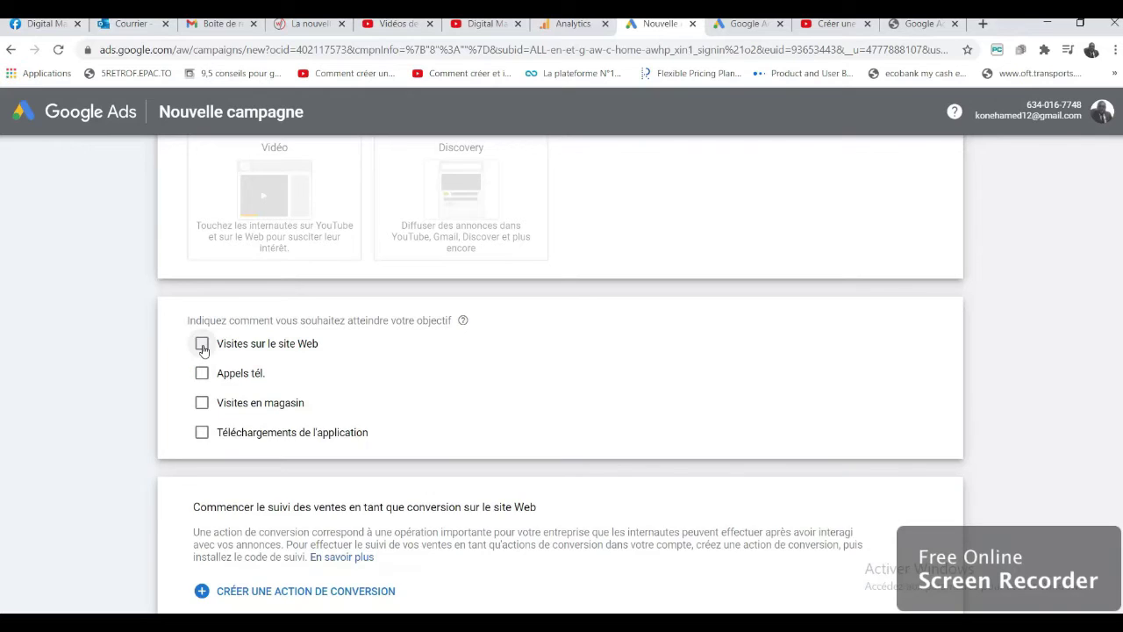
{"action": "left_click", "coordinate": [267, 376]}
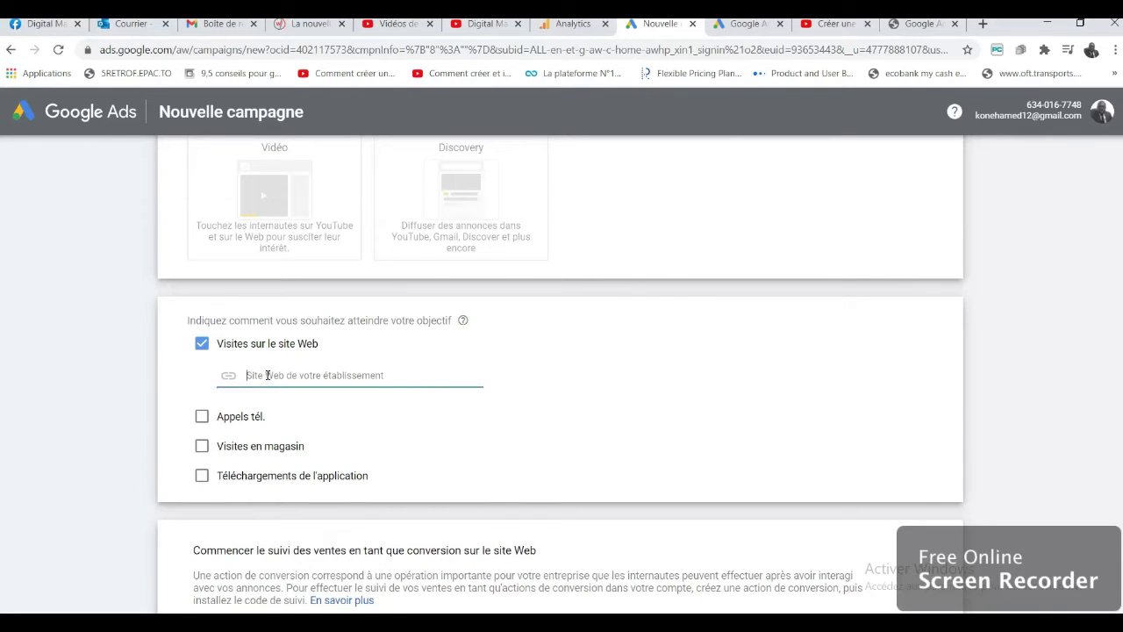
{"action": "type", "text": "www.a"}
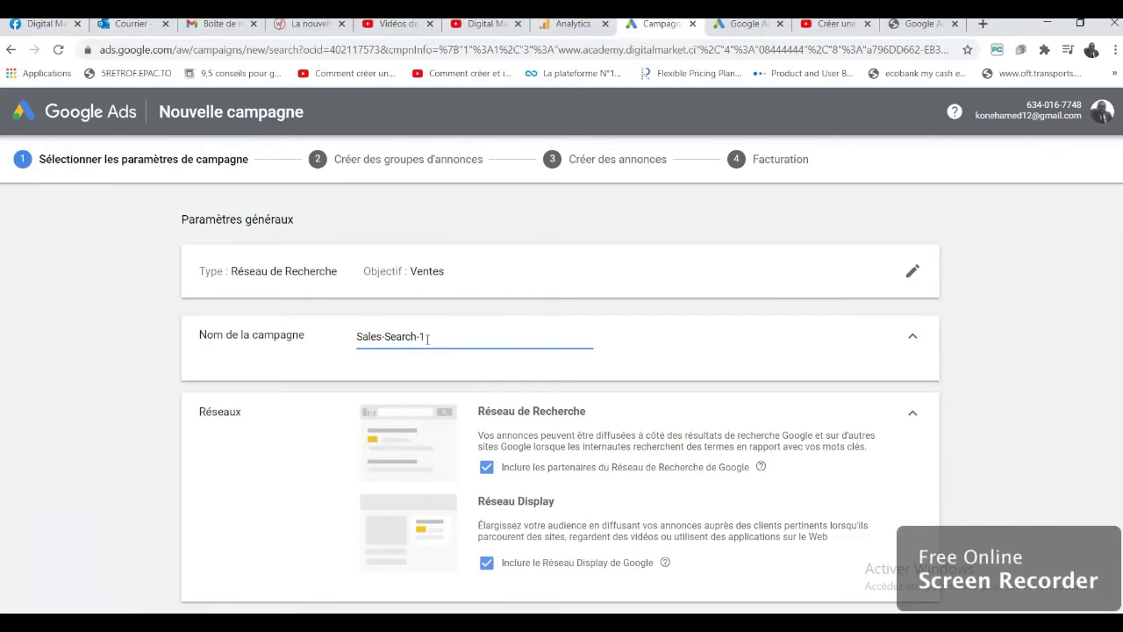
- Rename the campaign as "trafic site web"
{"action": "left_click_drag", "start_coordinate": [427, 338], "coordinate": [355, 344]}
{"action": "type", "text": "trafic site web"}
{"action": "left_click", "coordinate": [982, 331]}
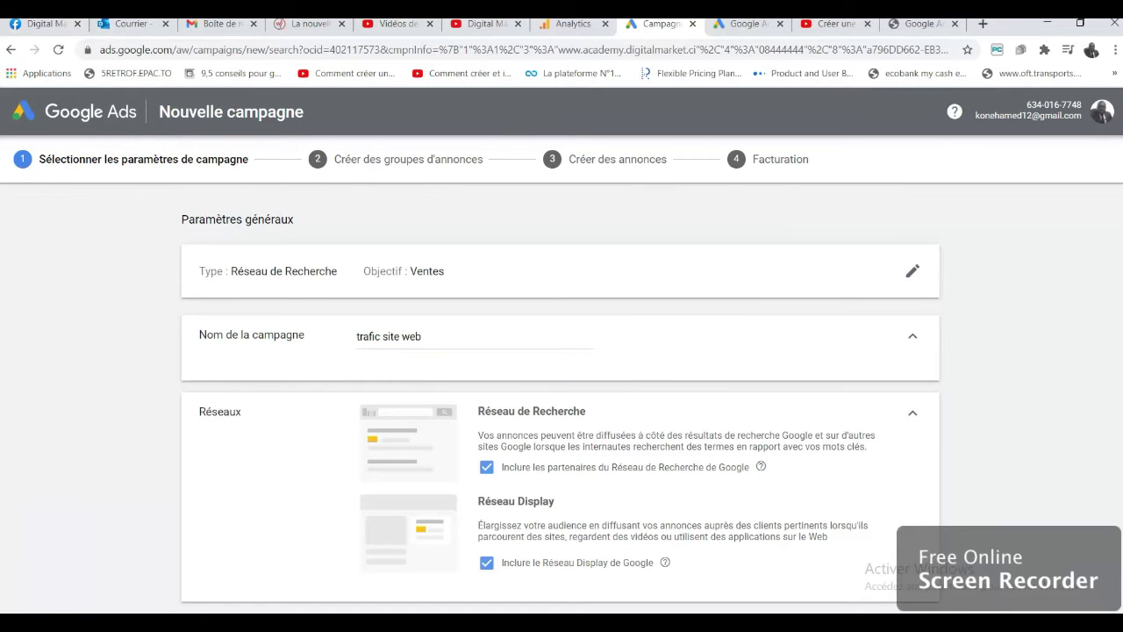
- Exclude the Google Display Network from the campaign's networks
{"action": "scroll", "coordinate": [792, 302], "scroll_direction": "down", "scroll_amount": 2}
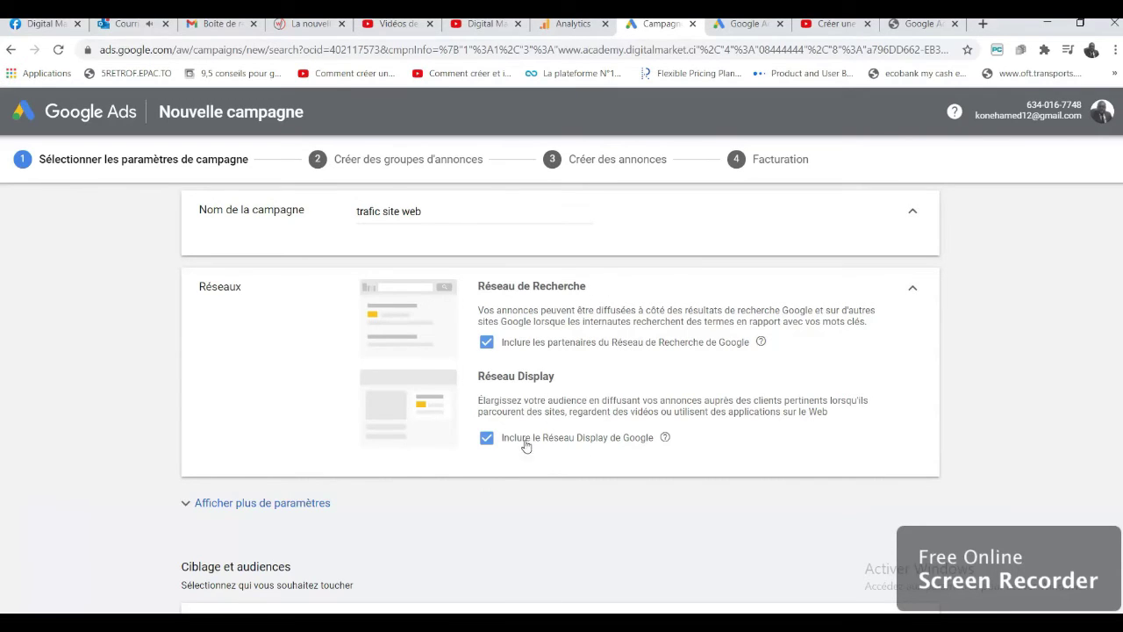
{"action": "left_click", "coordinate": [487, 439]}
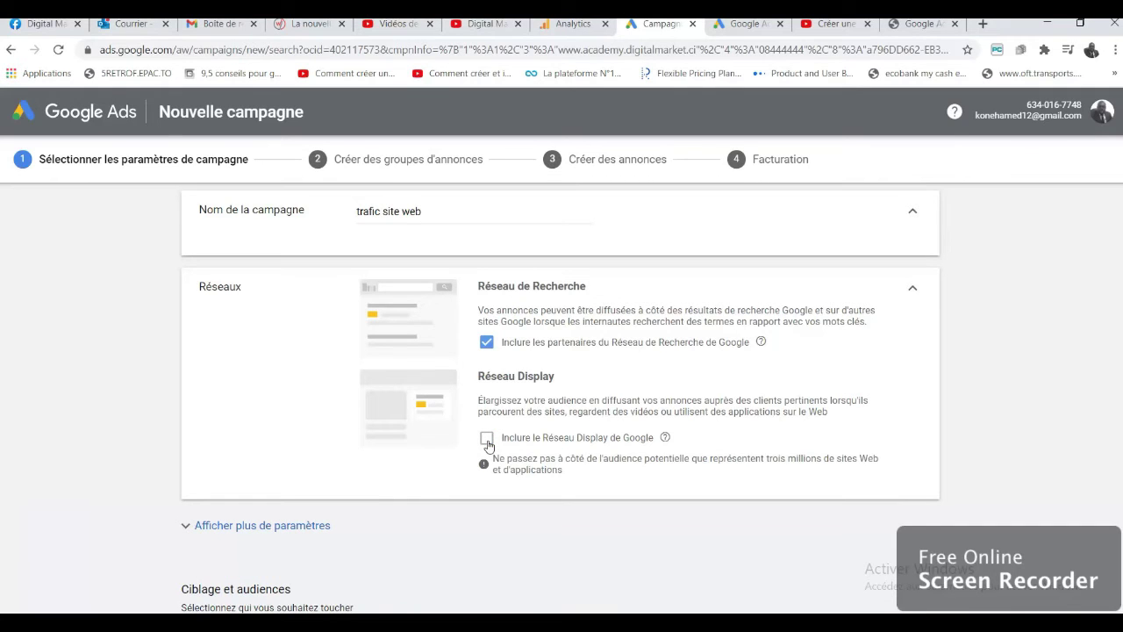
{"action": "left_click", "coordinate": [487, 439]}
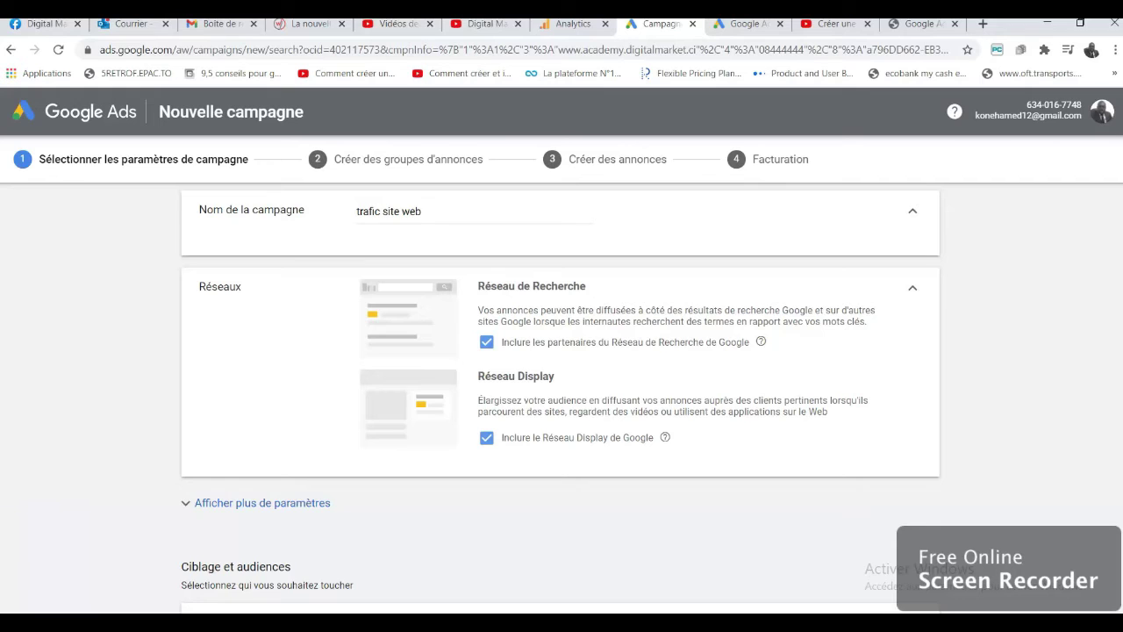
{"action": "scroll", "coordinate": [554, 296], "scroll_direction": "down", "scroll_amount": 2}
{"action": "scroll", "coordinate": [554, 296], "scroll_direction": "up", "scroll_amount": 2}
{"action": "left_click", "coordinate": [487, 439]}
{"action": "left_click", "coordinate": [487, 437]}
{"action": "left_click", "coordinate": [486, 439]}
- Review the target and exclusion choices in the geographic targeting options, then collapse them
{"action": "scroll", "coordinate": [526, 303], "scroll_direction": "down", "scroll_amount": 4}
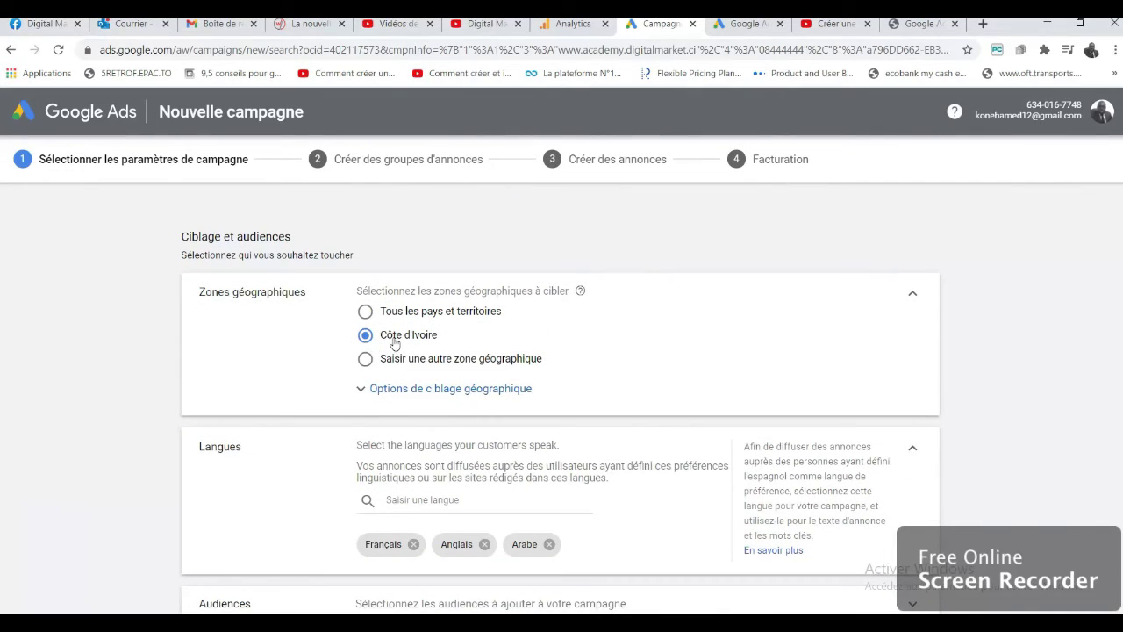
{"action": "left_click", "coordinate": [415, 389]}
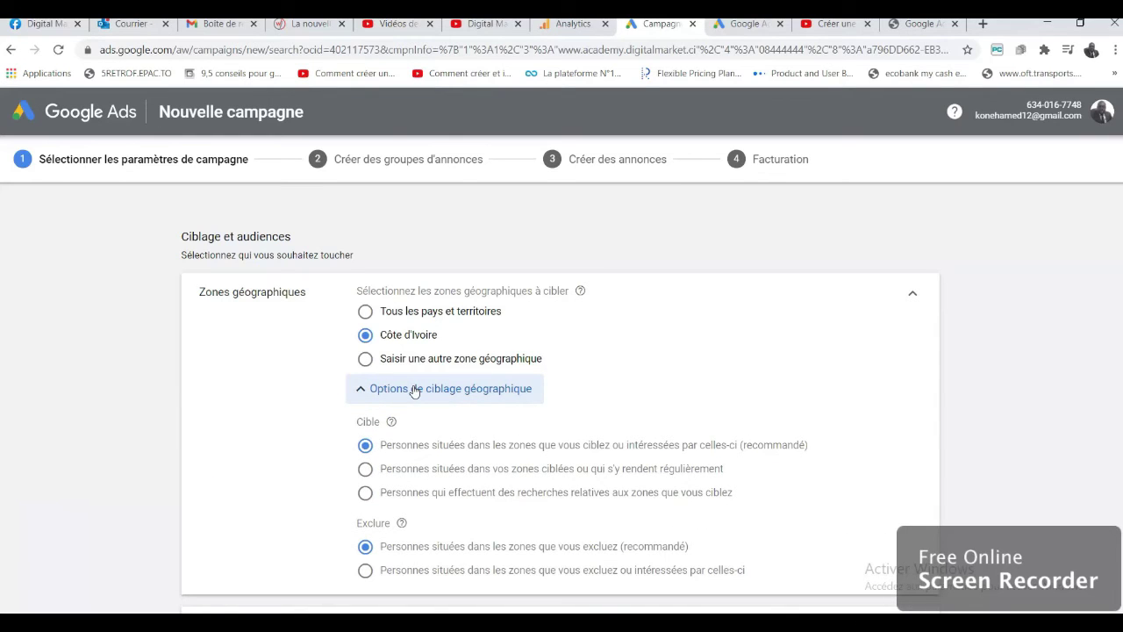
{"action": "scroll", "coordinate": [560, 395], "scroll_direction": "down", "scroll_amount": 2}
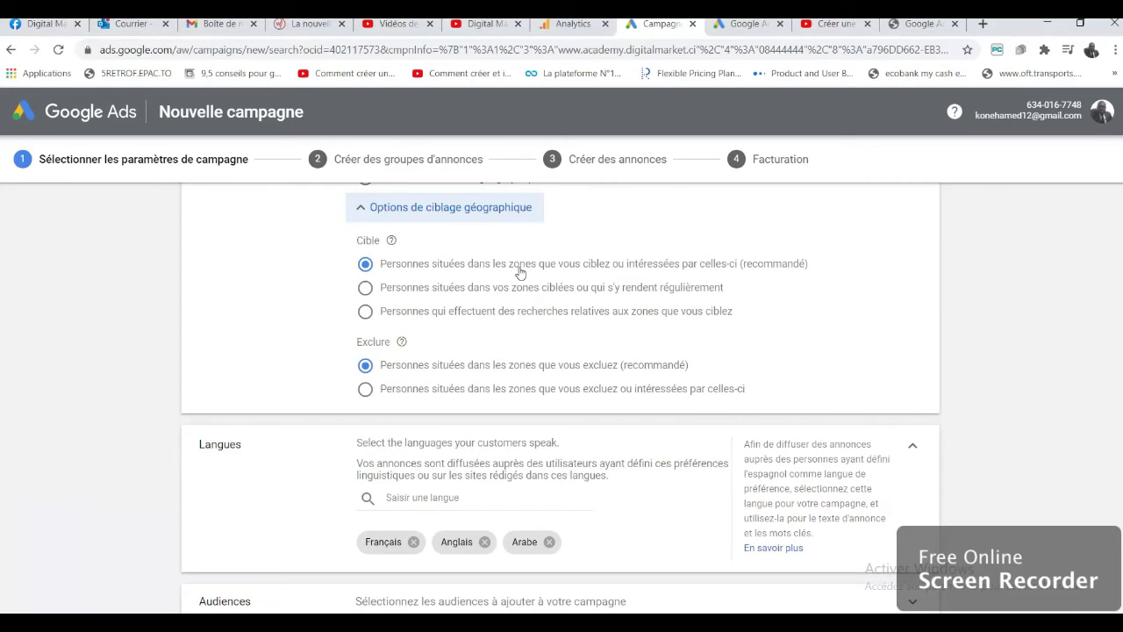
{"action": "left_click", "coordinate": [488, 214]}
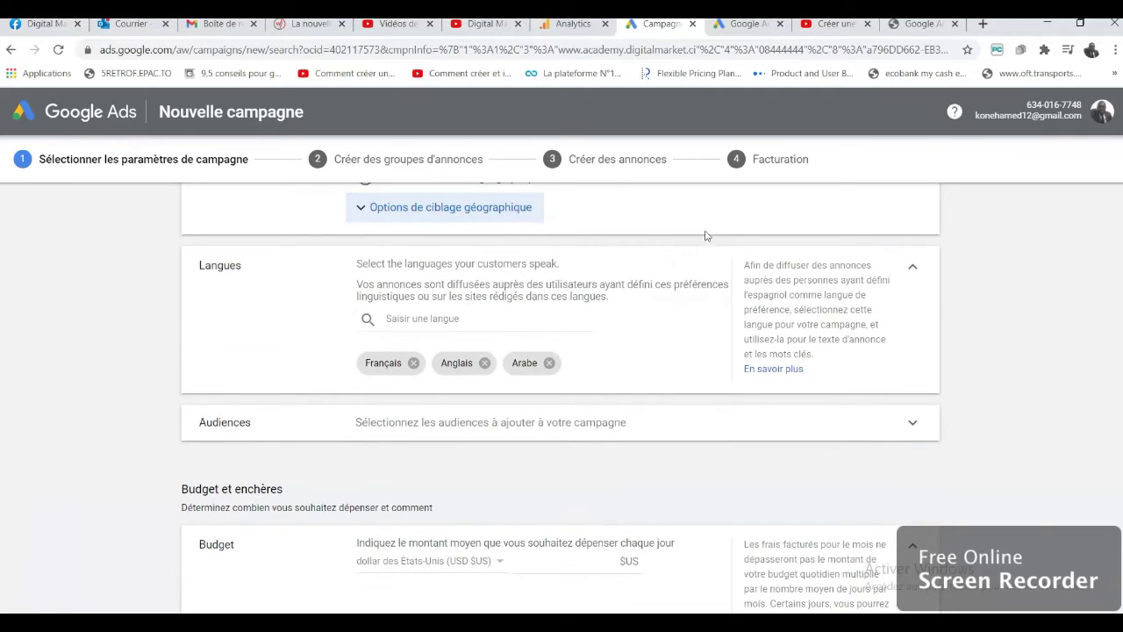
- Switch the geographic targeting to other specified locations and target the countries Mali and Maroc
{"action": "scroll", "coordinate": [745, 370], "scroll_direction": "up", "scroll_amount": 3}
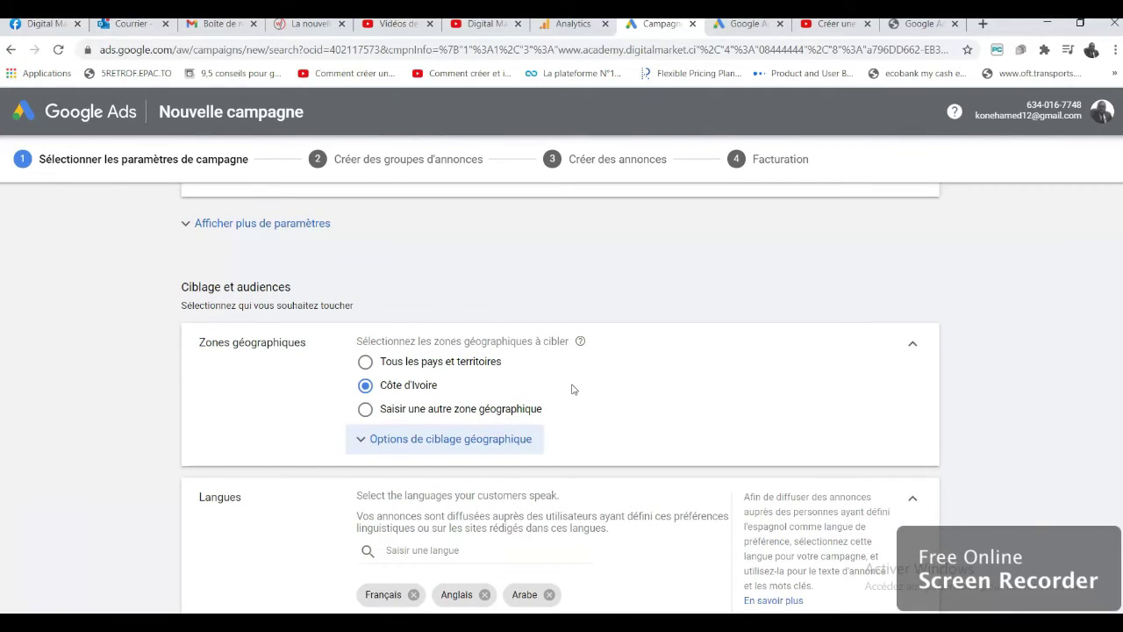
{"action": "left_click", "coordinate": [365, 408]}
{"action": "left_click", "coordinate": [439, 438]}
{"action": "type", "text": "Mali"}
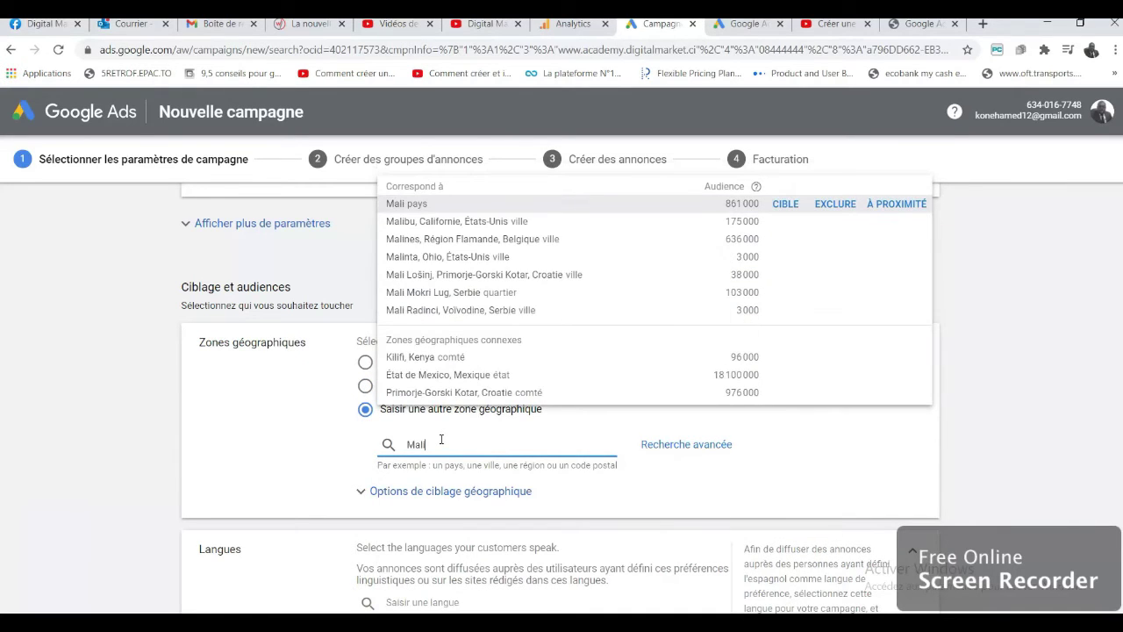
{"action": "left_click", "coordinate": [427, 204]}
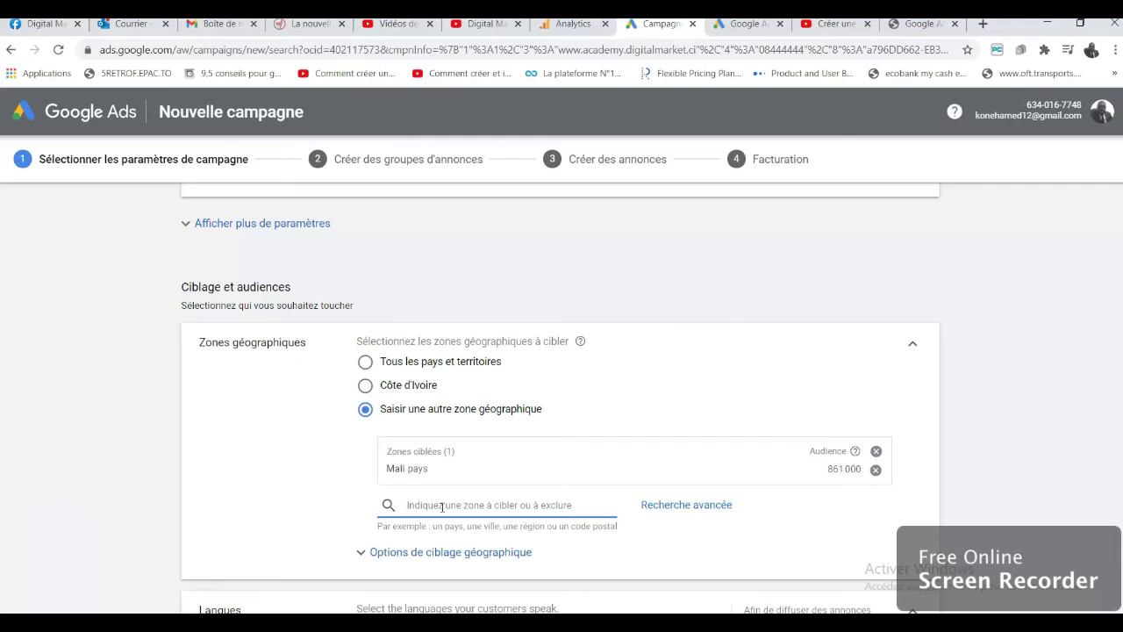
{"action": "type", "text": "Maroc"}
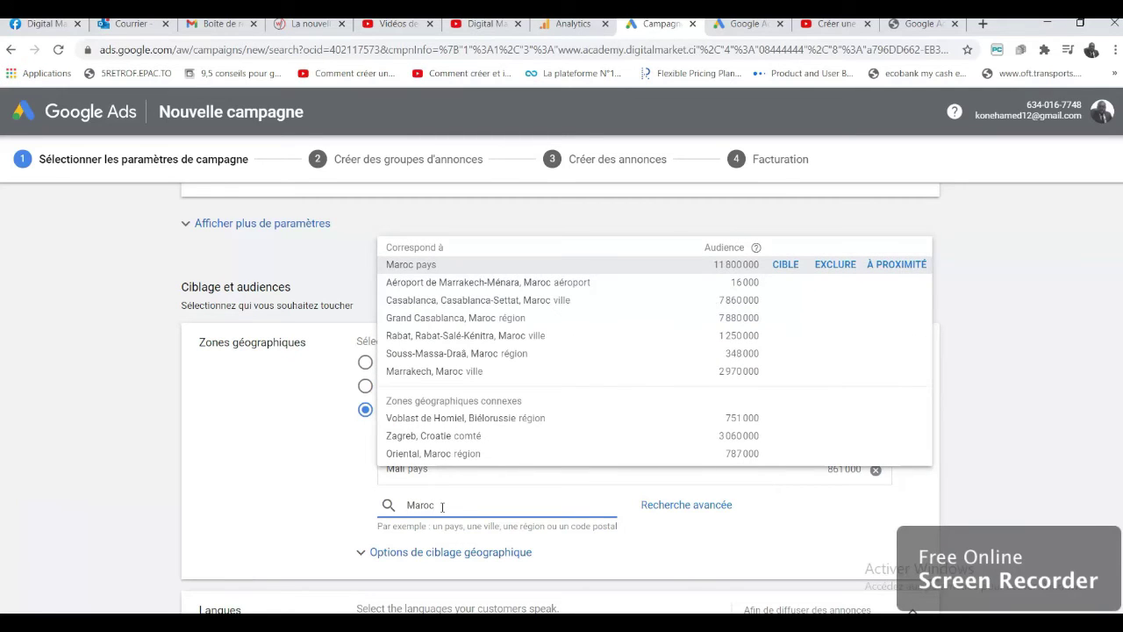
{"action": "left_click", "coordinate": [436, 270]}
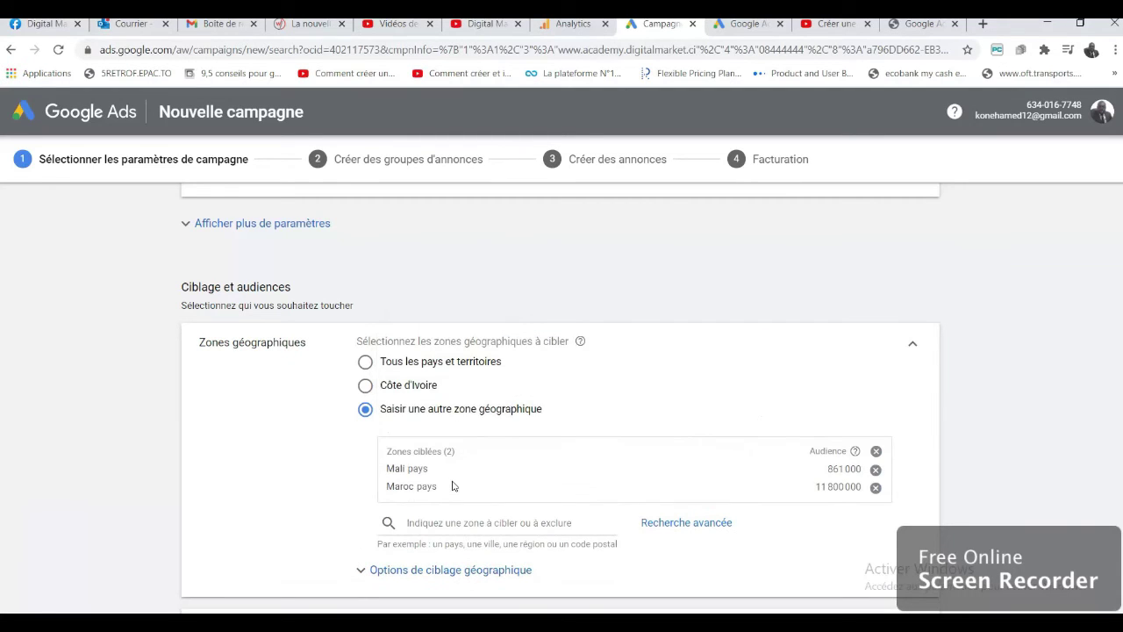
- Add the countries Sénégal, France and Belgique to the campaign's targeted locations
{"action": "left_click", "coordinate": [452, 522]}
{"action": "type", "text": "Senegal"}
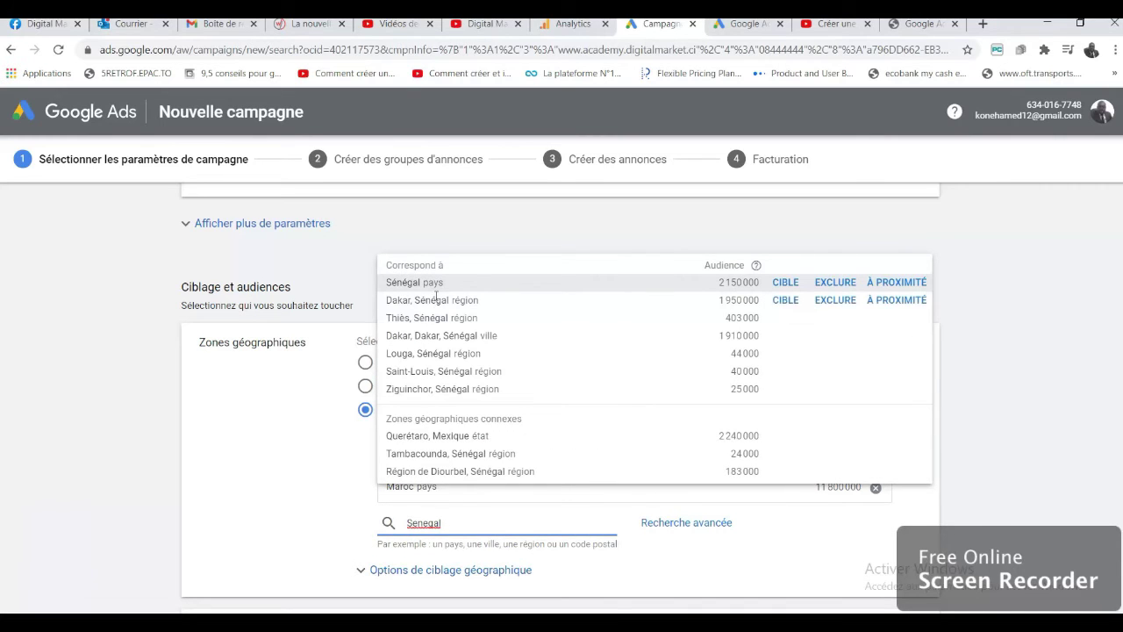
{"action": "left_click", "coordinate": [431, 283]}
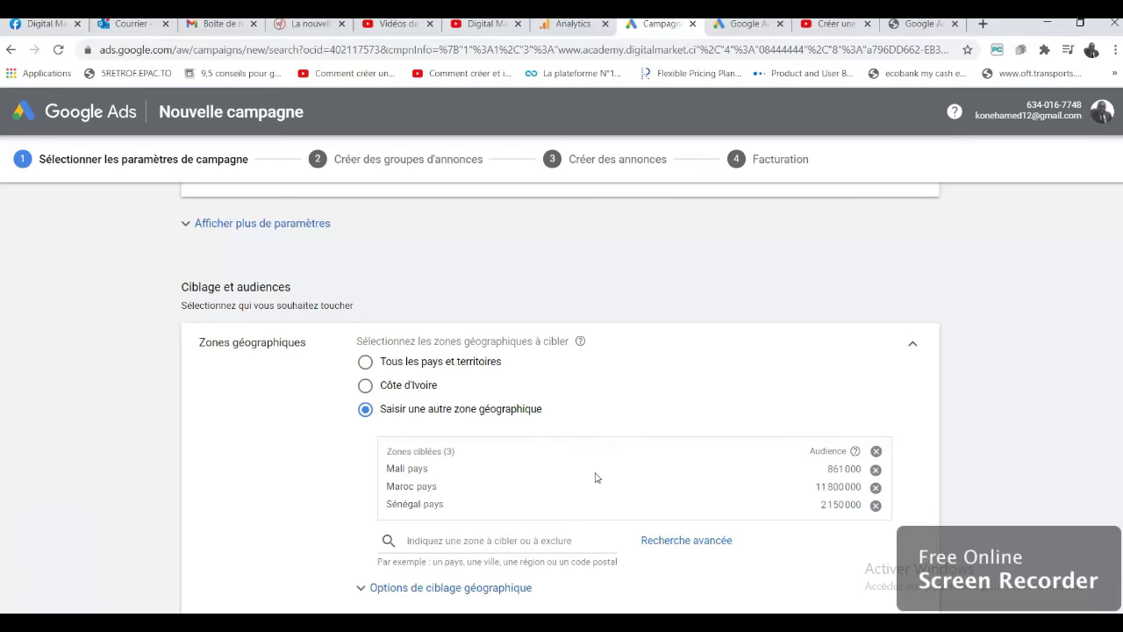
{"action": "left_click", "coordinate": [472, 539]}
{"action": "type", "text": "France"}
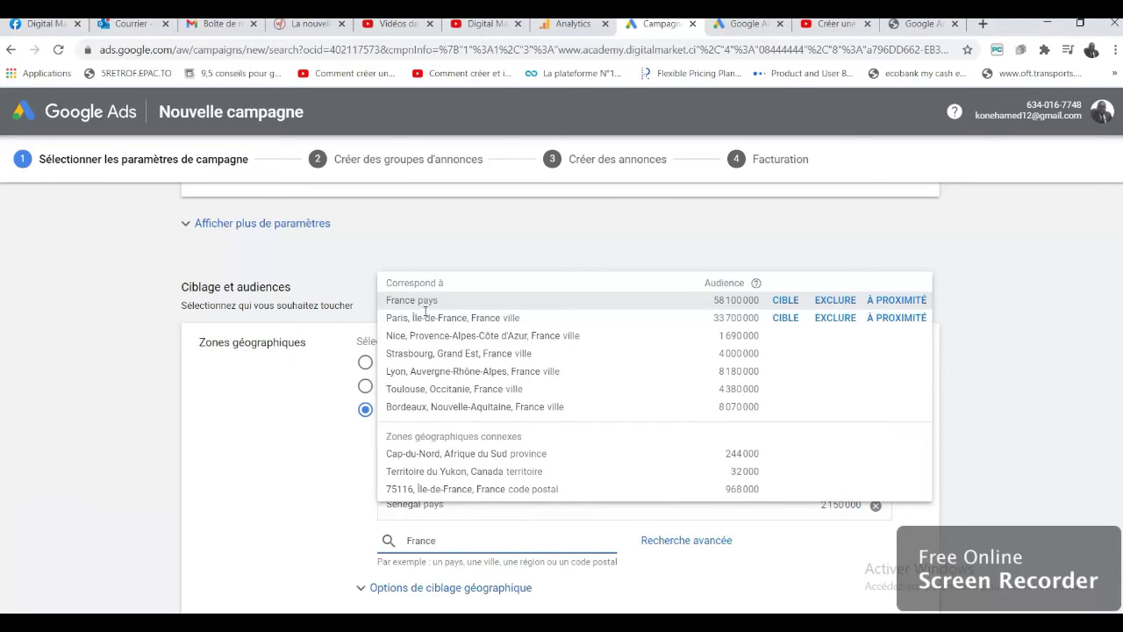
{"action": "left_click", "coordinate": [426, 303]}
{"action": "left_click", "coordinate": [435, 559]}
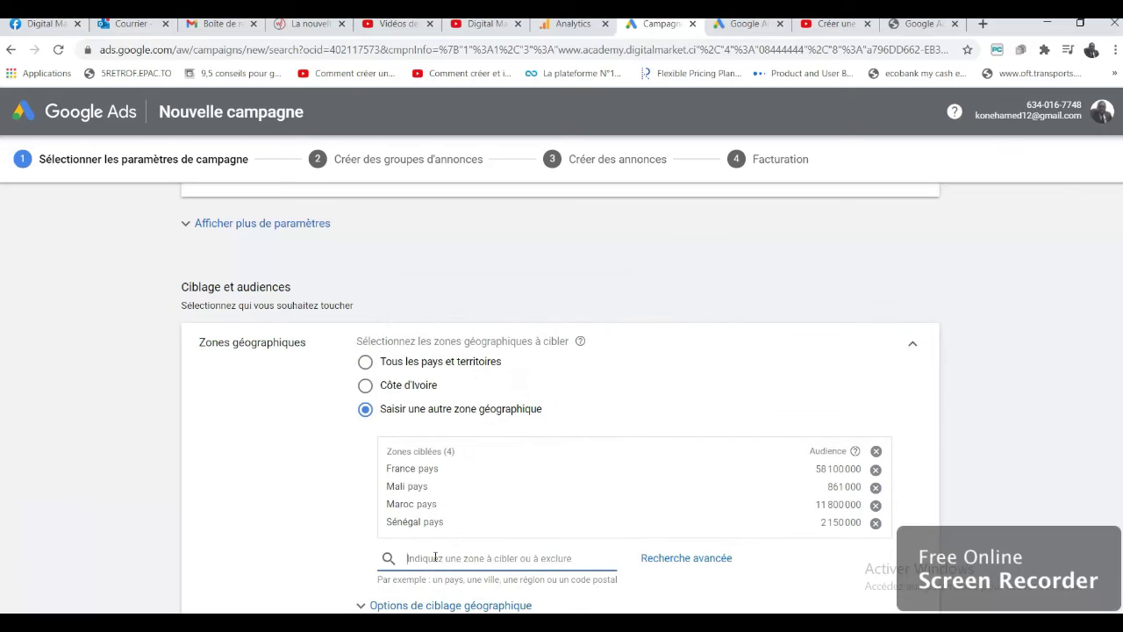
{"action": "type", "text": "belgique"}
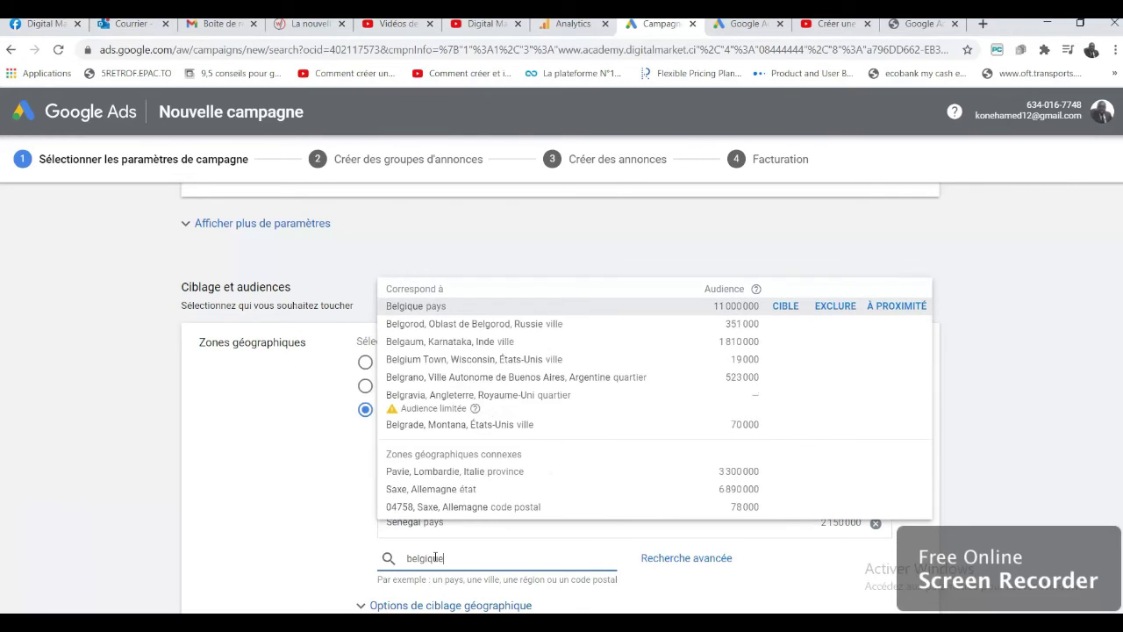
{"action": "left_click", "coordinate": [416, 321]}
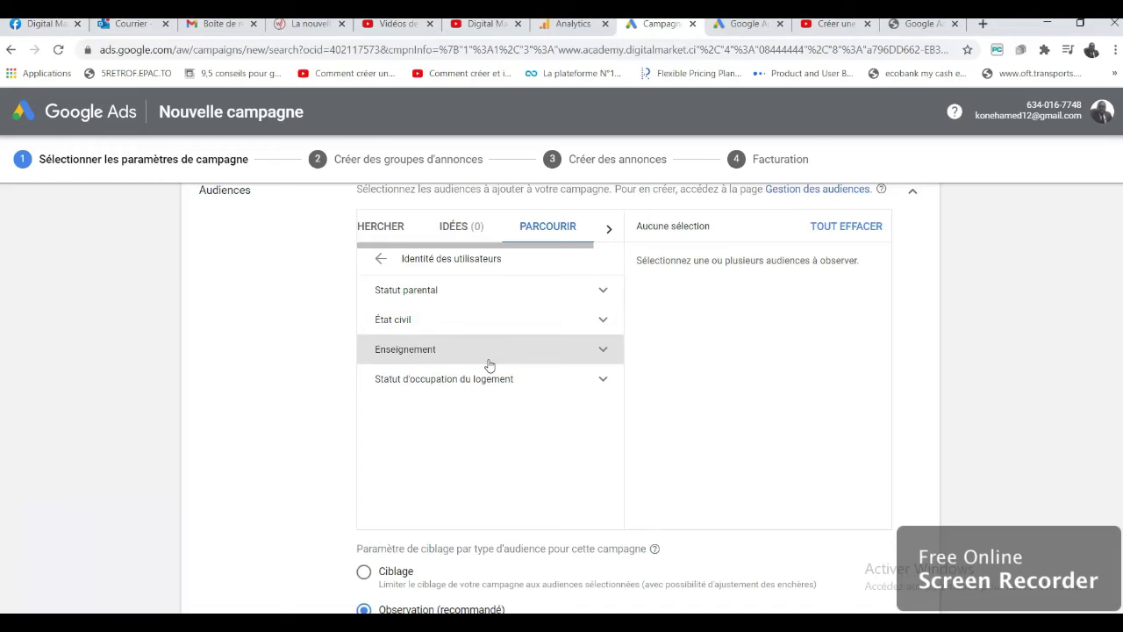
- Add the affinity audiences Technologie, Voyages, Médias et divertissement, Beauté et bien-être, Banque et finance, and Actualités et politique to the campaign
{"action": "left_click", "coordinate": [380, 263]}
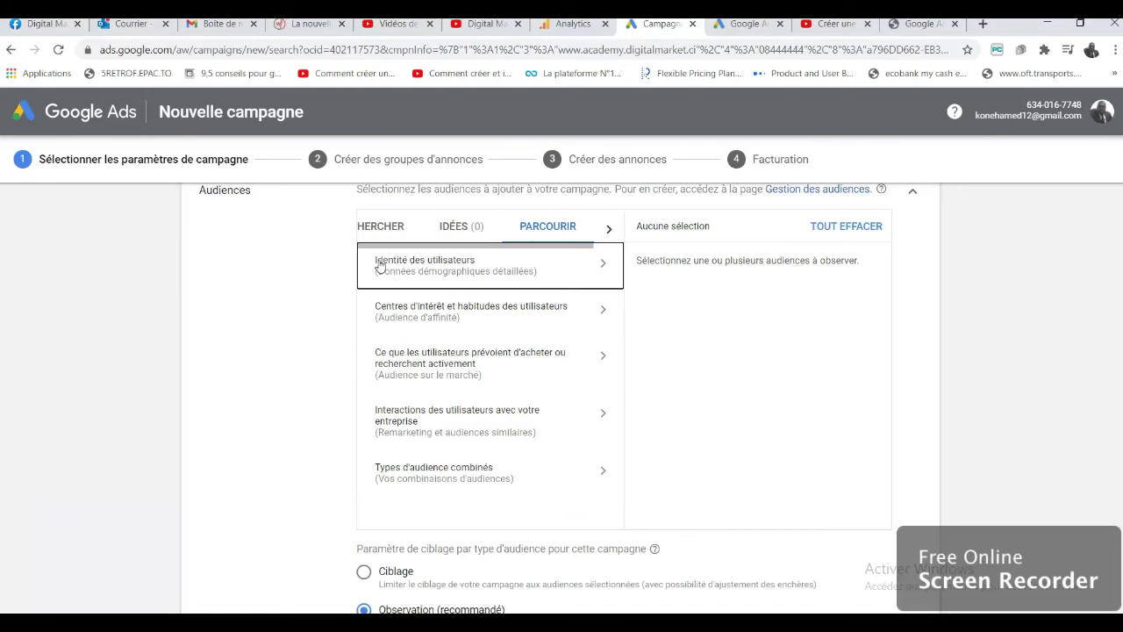
{"action": "left_click", "coordinate": [505, 315]}
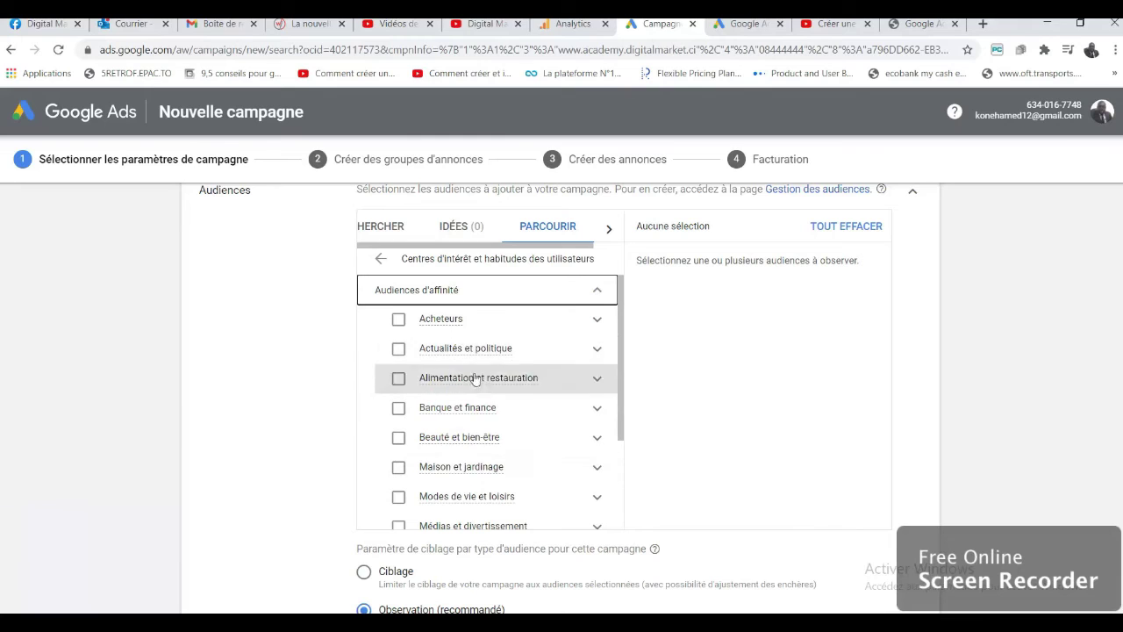
{"action": "left_click_drag", "start_coordinate": [625, 306], "coordinate": [622, 462]}
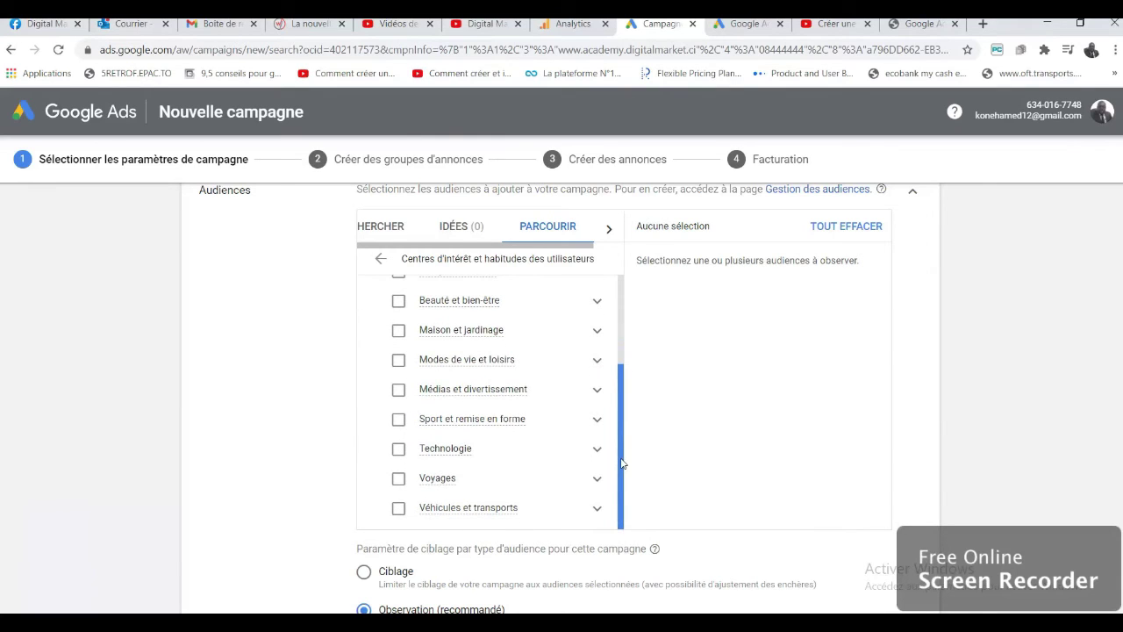
{"action": "left_click", "coordinate": [399, 449]}
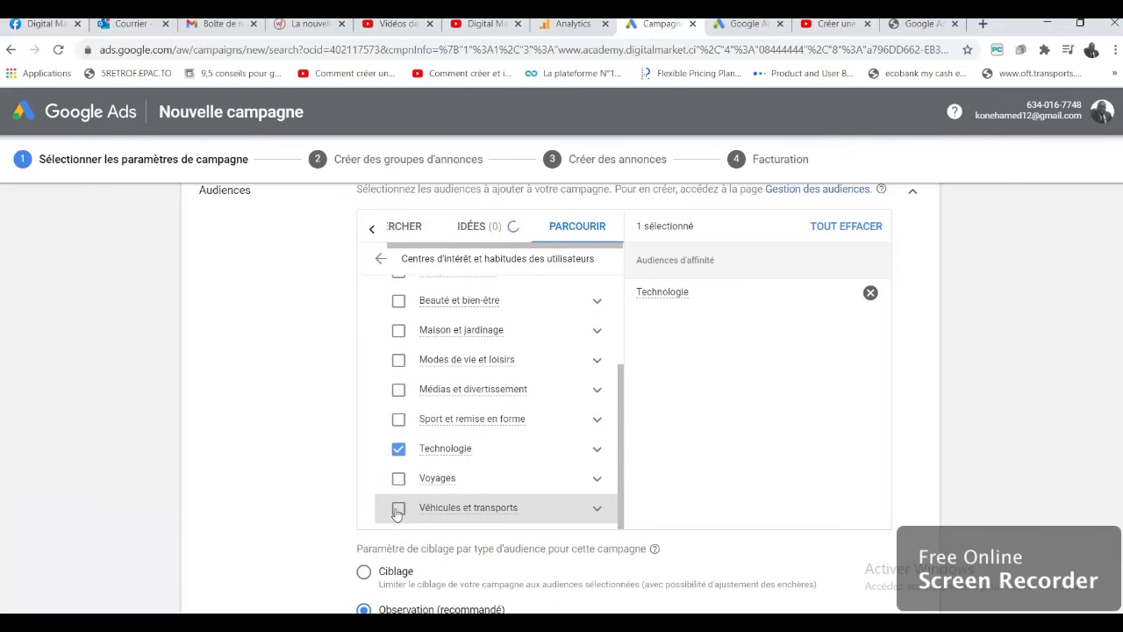
{"action": "left_click", "coordinate": [398, 478]}
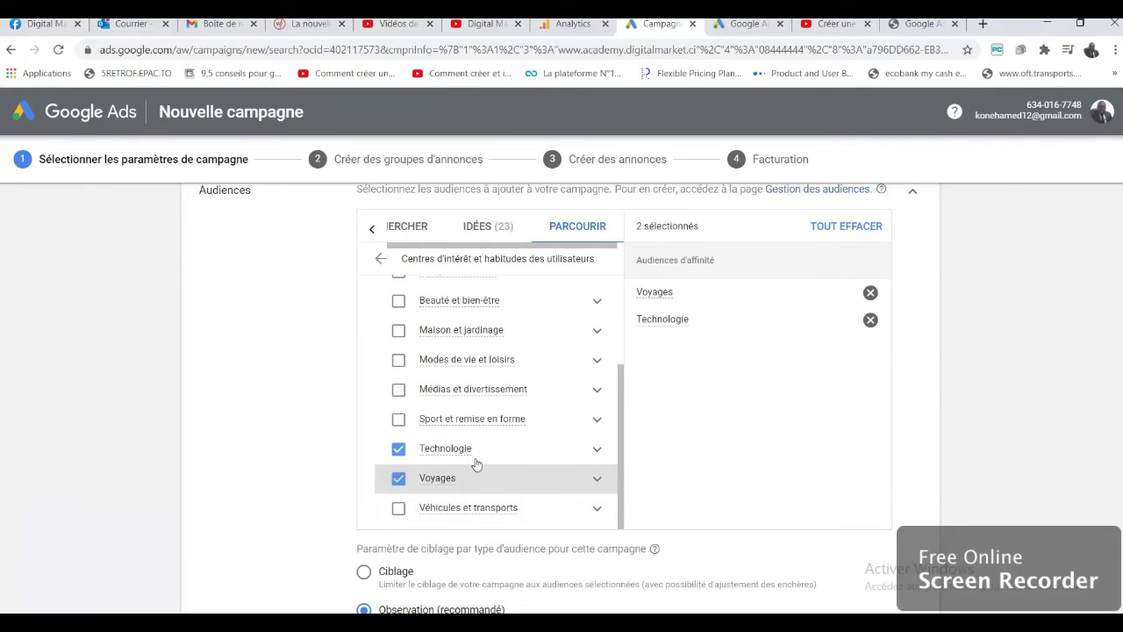
{"action": "left_click", "coordinate": [399, 389]}
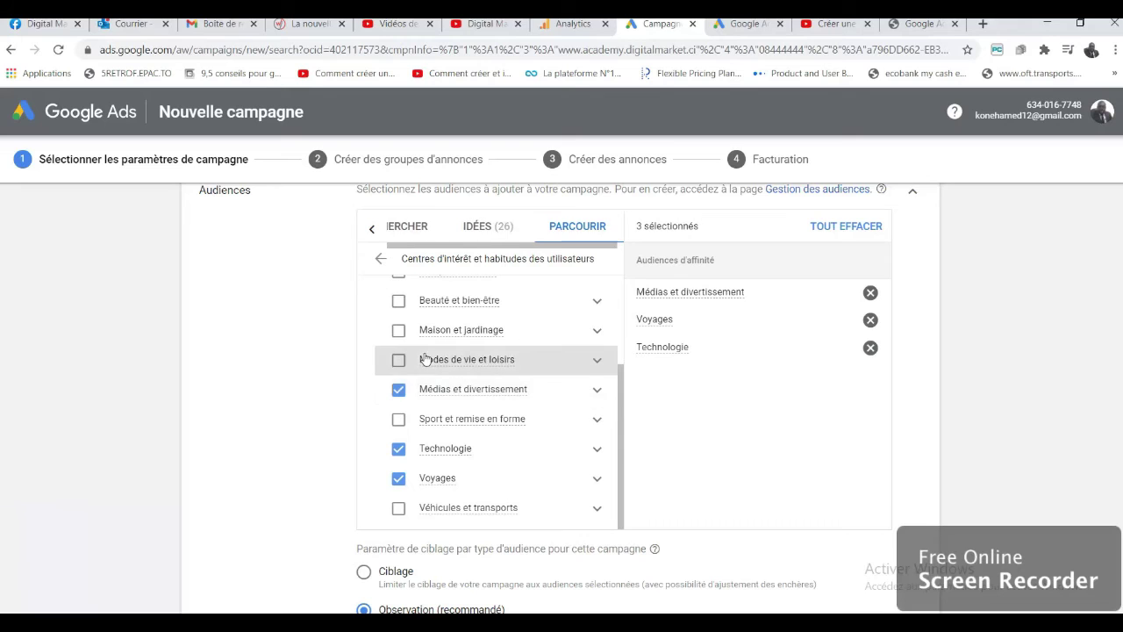
{"action": "left_click", "coordinate": [399, 307]}
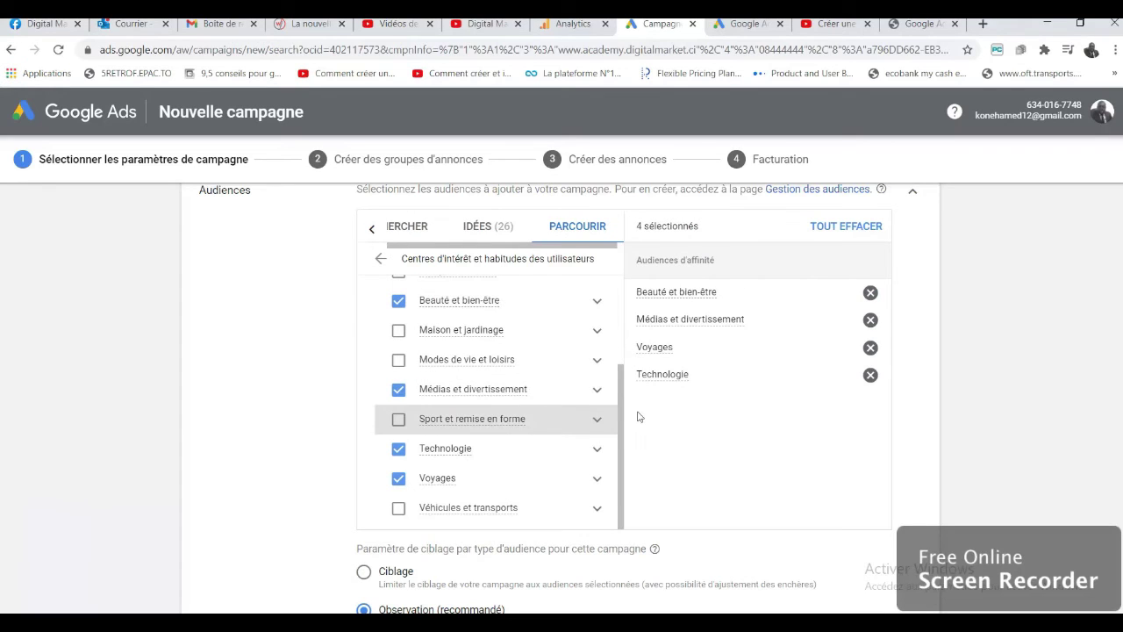
{"action": "scroll", "coordinate": [620, 420], "scroll_direction": "up", "scroll_amount": 2}
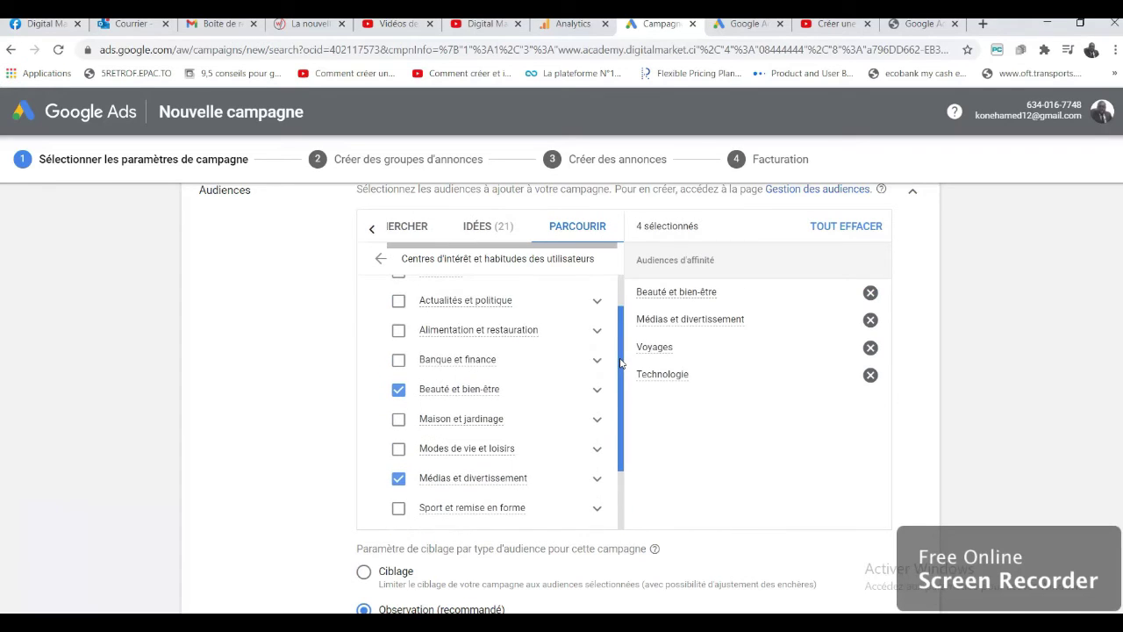
{"action": "left_click", "coordinate": [400, 360]}
{"action": "left_click", "coordinate": [398, 300]}
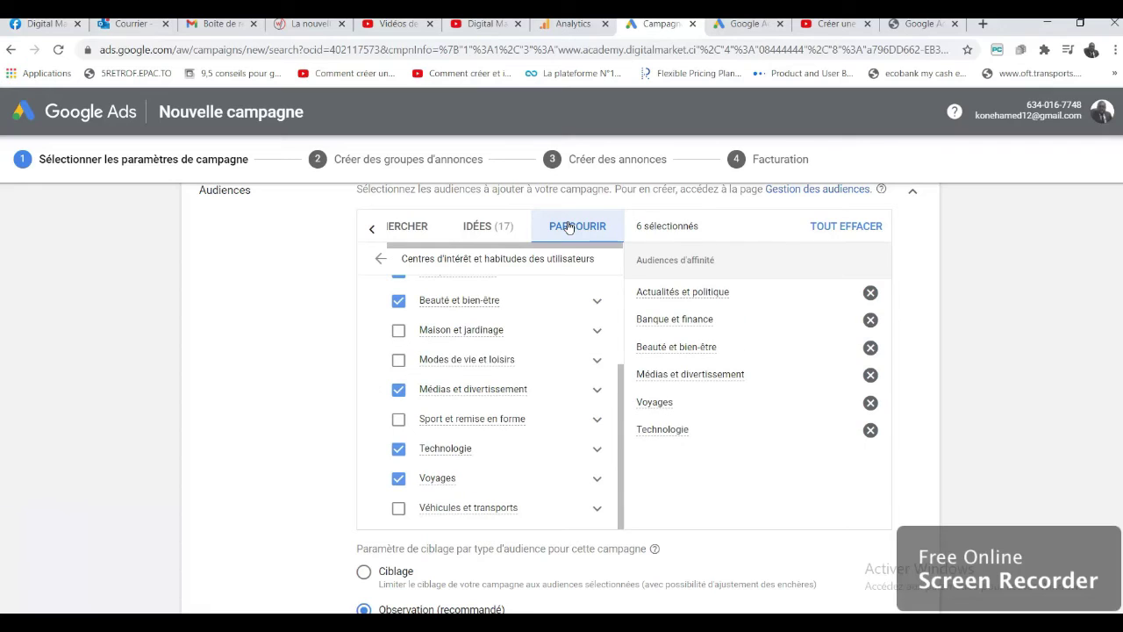
- Check the remarketing and similar audiences based on user interactions with the business, and return to the audience categories
{"action": "left_click", "coordinate": [380, 259]}
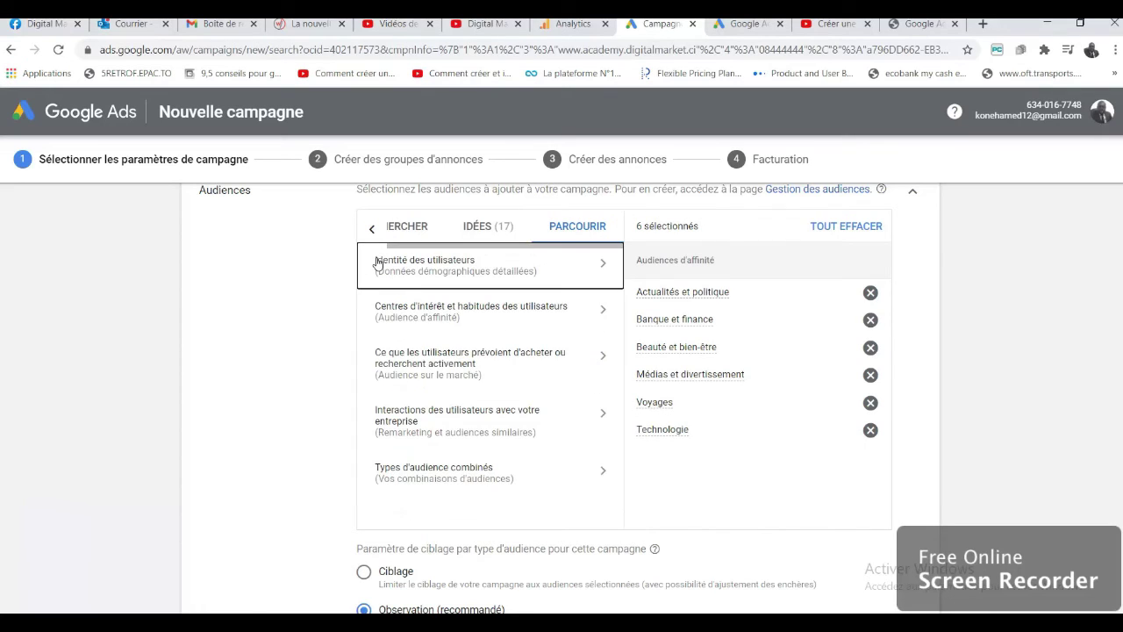
{"action": "left_click", "coordinate": [493, 427]}
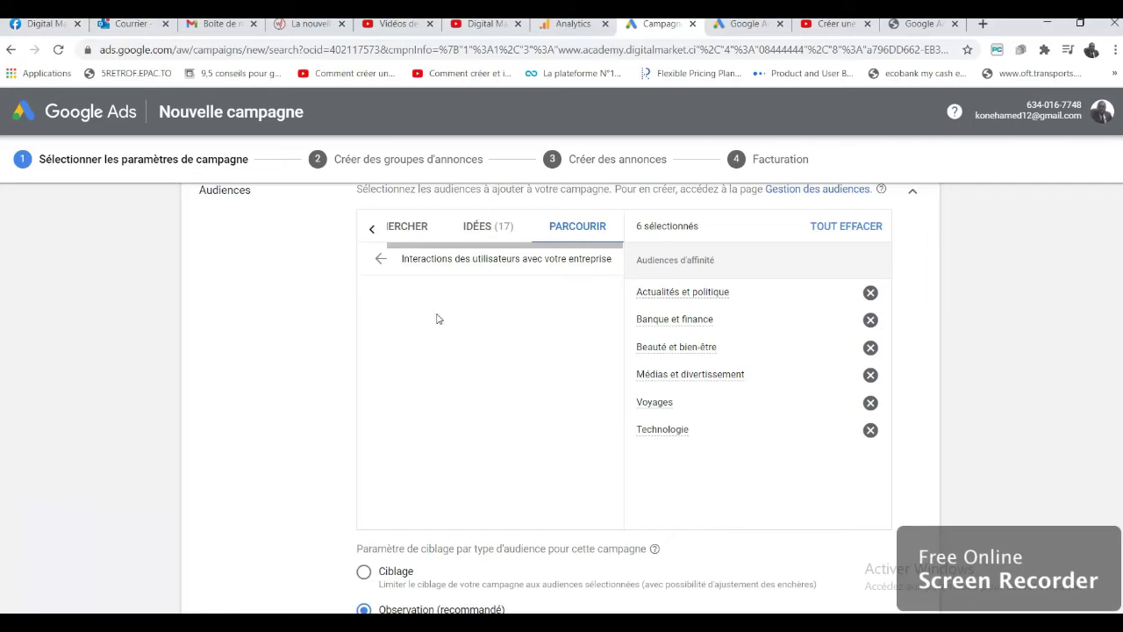
{"action": "left_click", "coordinate": [379, 258]}
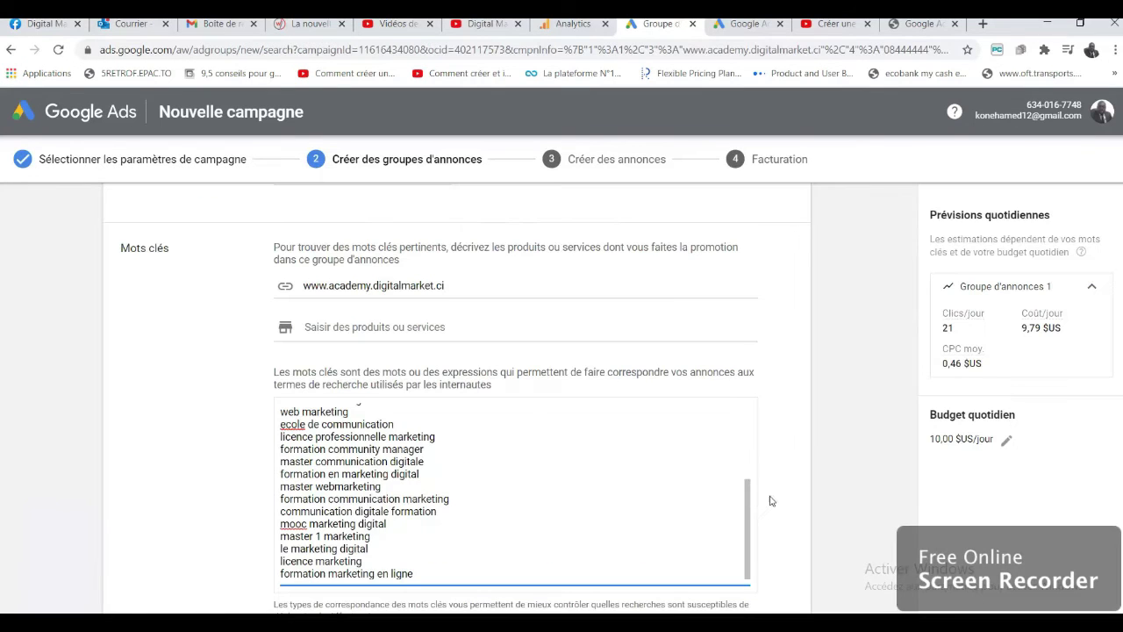
- Add the keyword "Formation" at the start of the ad group's keyword list, and save the ad group to continue to ad creation
{"action": "scroll", "coordinate": [513, 492], "scroll_direction": "up", "scroll_amount": 5}
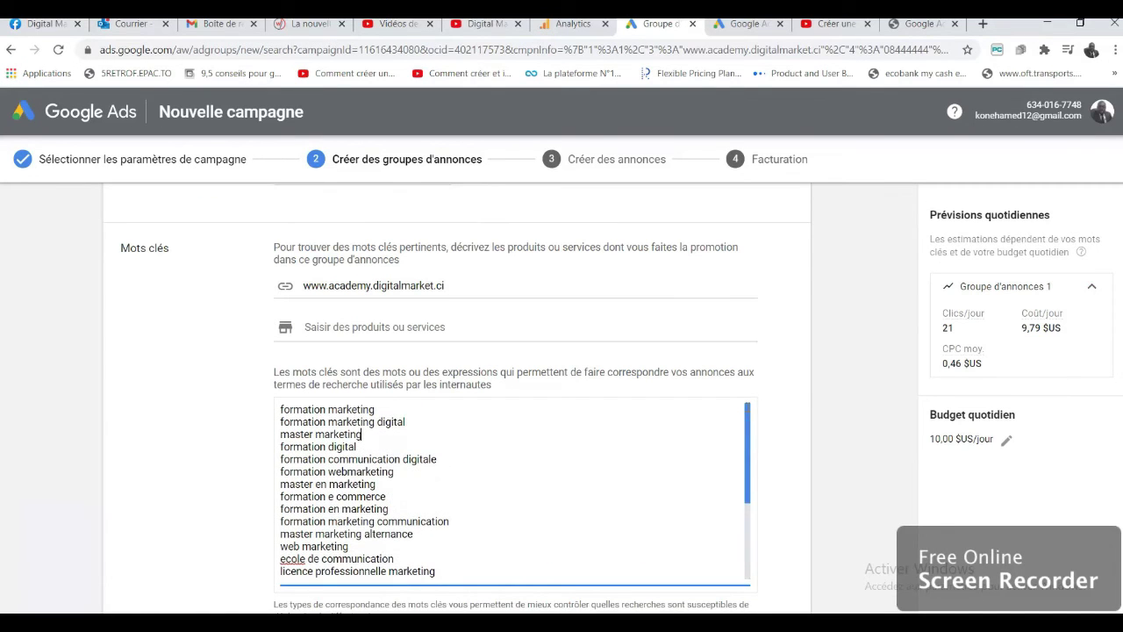
{"action": "left_click", "coordinate": [836, 411]}
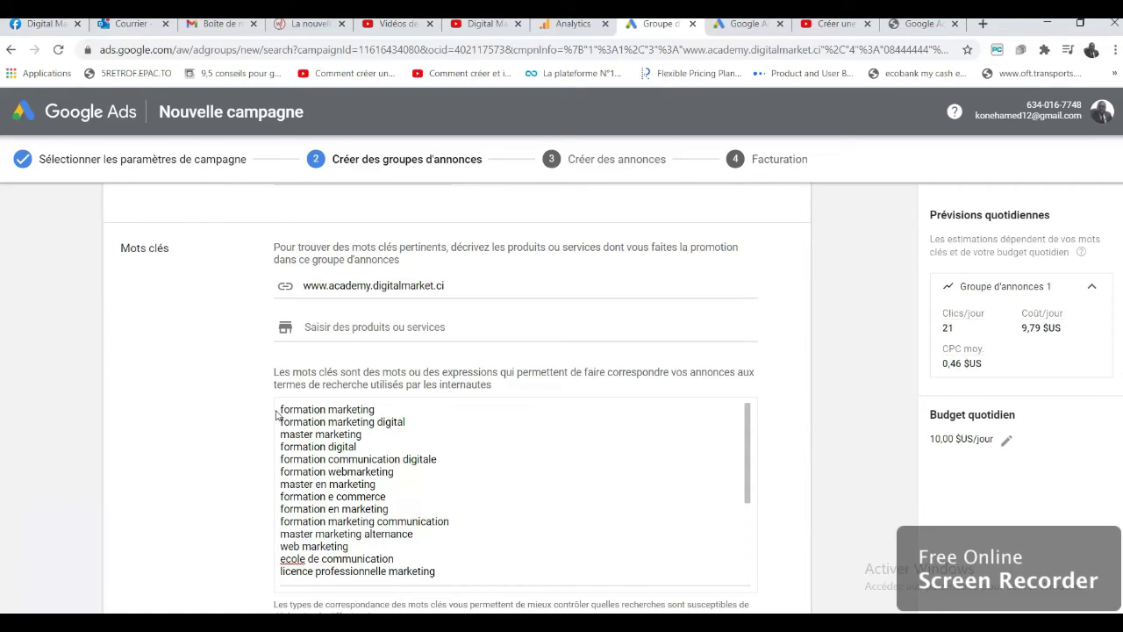
{"action": "type", "text": "formation"}
{"action": "key", "text": "Return"}
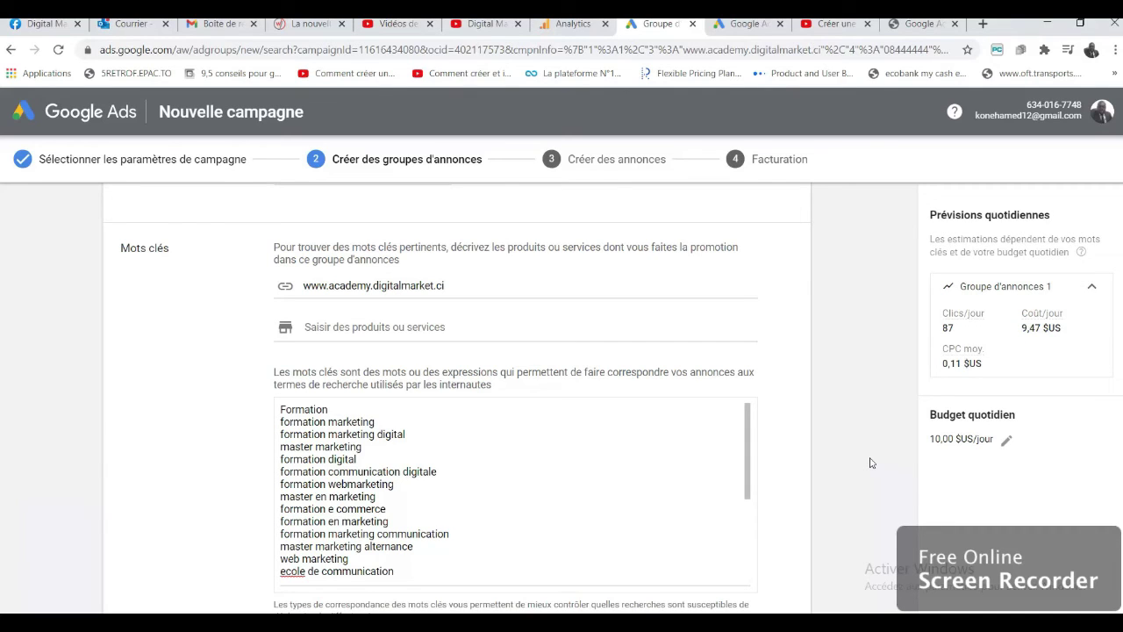
{"action": "scroll", "coordinate": [870, 462], "scroll_direction": "down", "scroll_amount": 2}
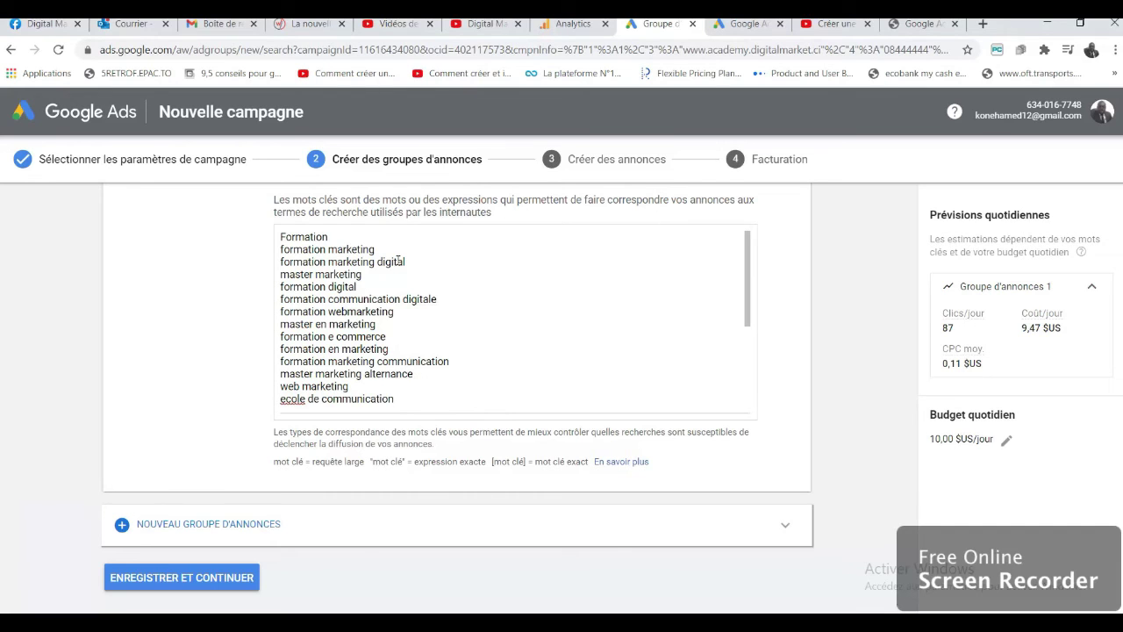
{"action": "left_click", "coordinate": [176, 575]}
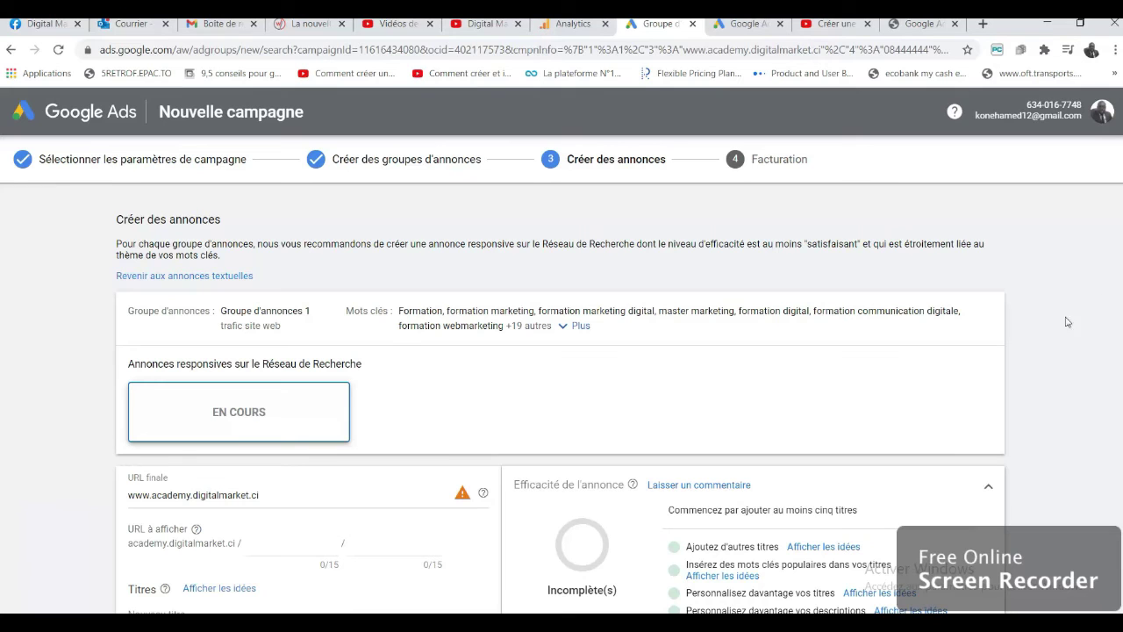
- Enter "Marketing des réseaux sociaux" as the second title of the responsive search ad
{"action": "scroll", "coordinate": [561, 394], "scroll_direction": "down", "scroll_amount": 4}
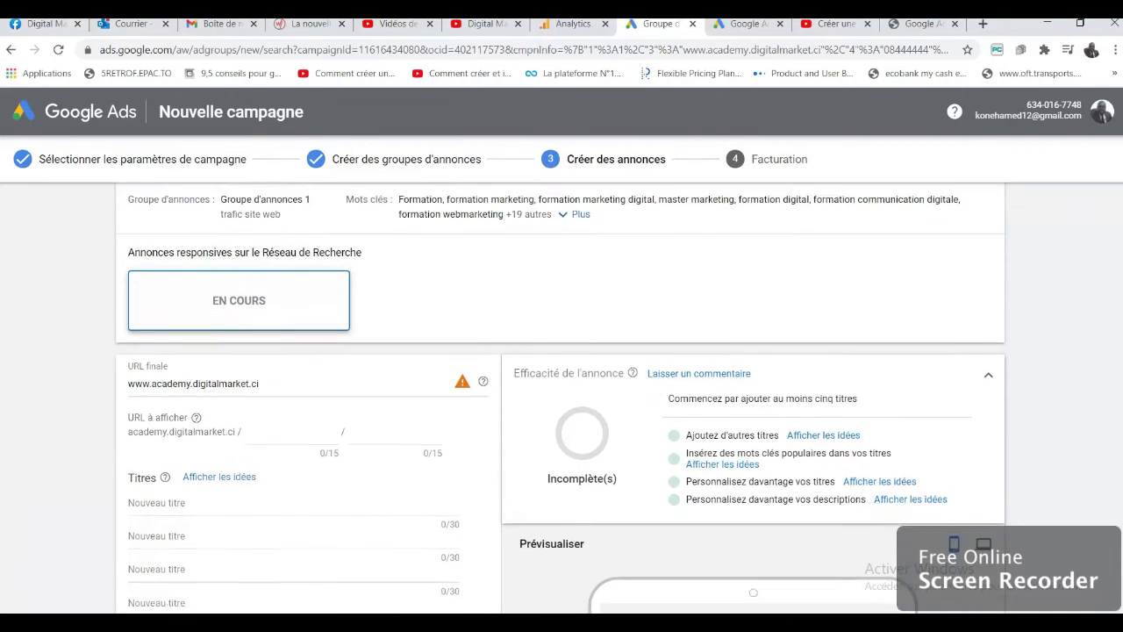
{"action": "scroll", "coordinate": [561, 394], "scroll_direction": "up", "scroll_amount": 1}
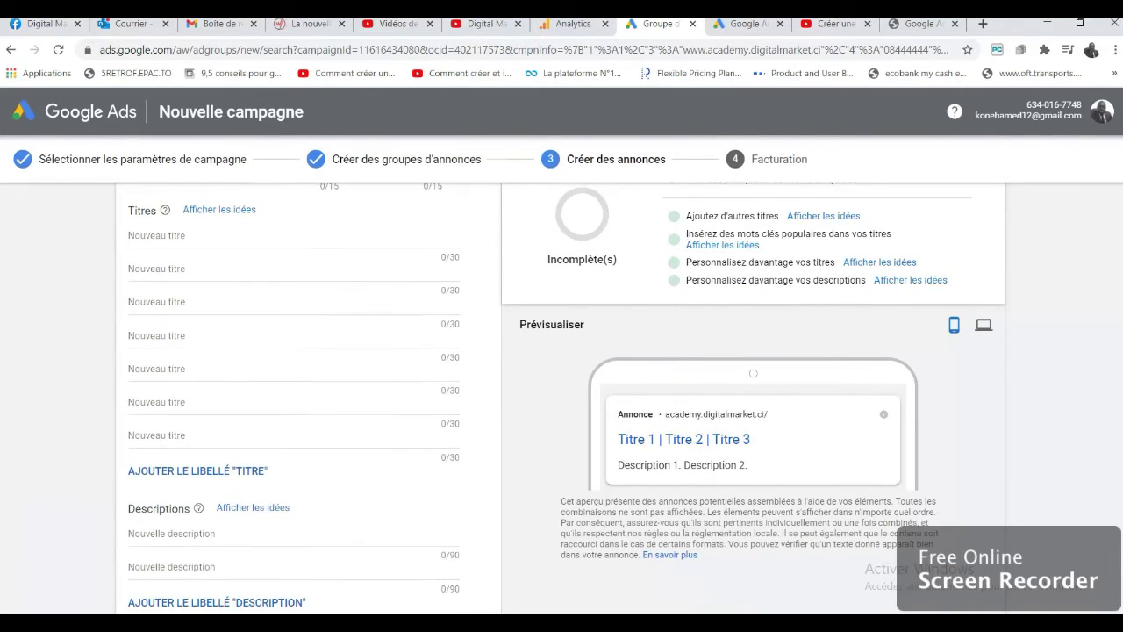
{"action": "scroll", "coordinate": [562, 394], "scroll_direction": "up", "scroll_amount": 1}
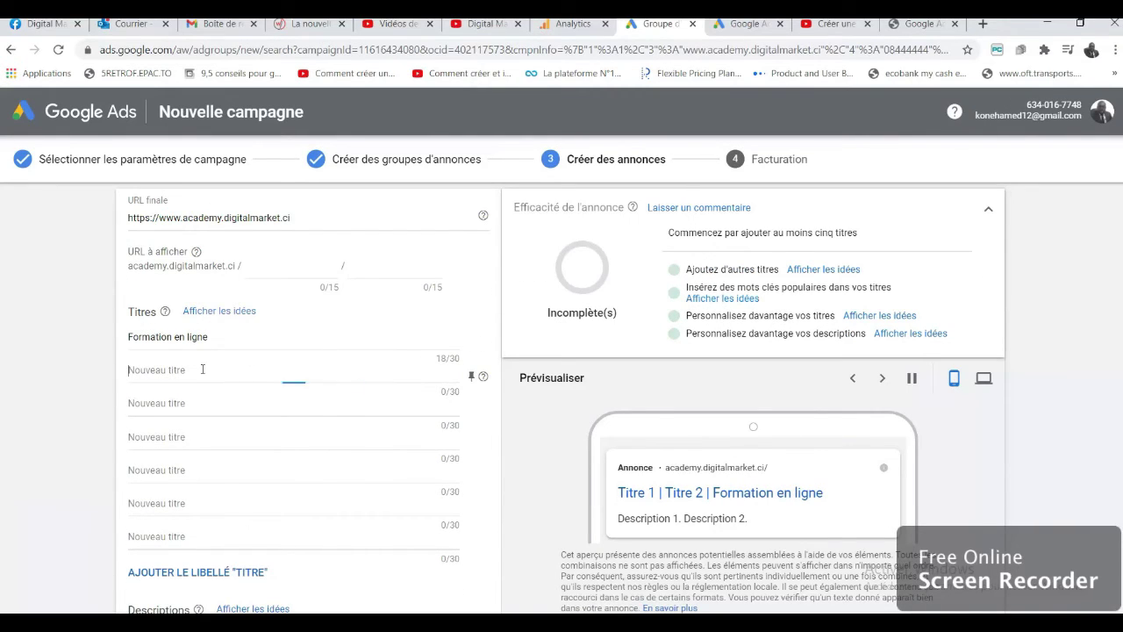
{"action": "left_click", "coordinate": [203, 369]}
{"action": "type", "text": "M"}
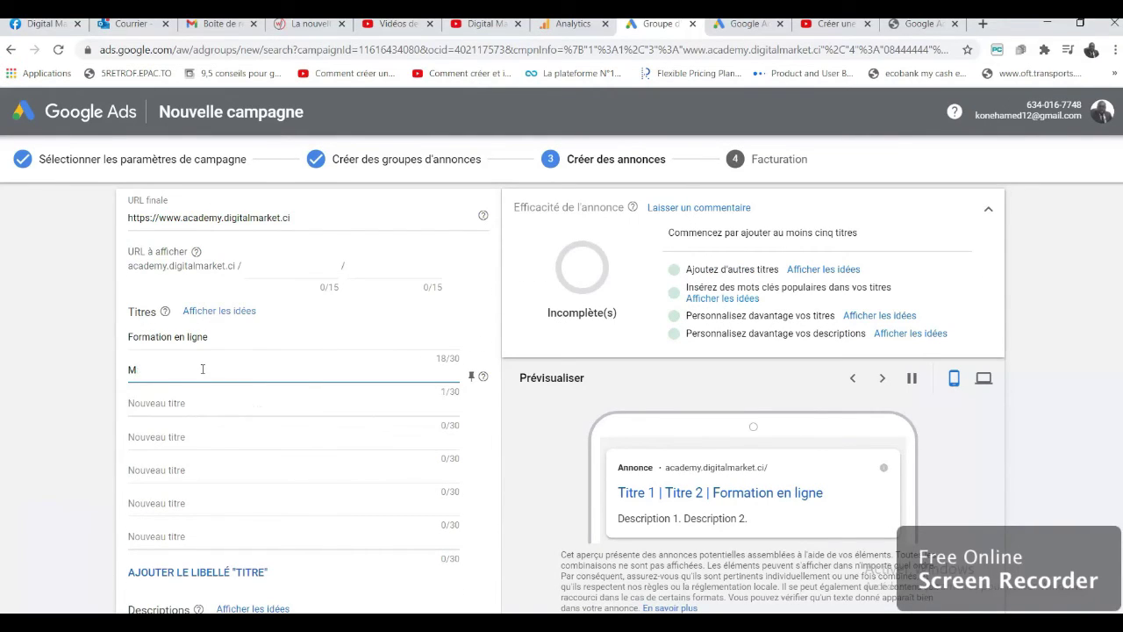
{"action": "type", "text": "rrketing"}
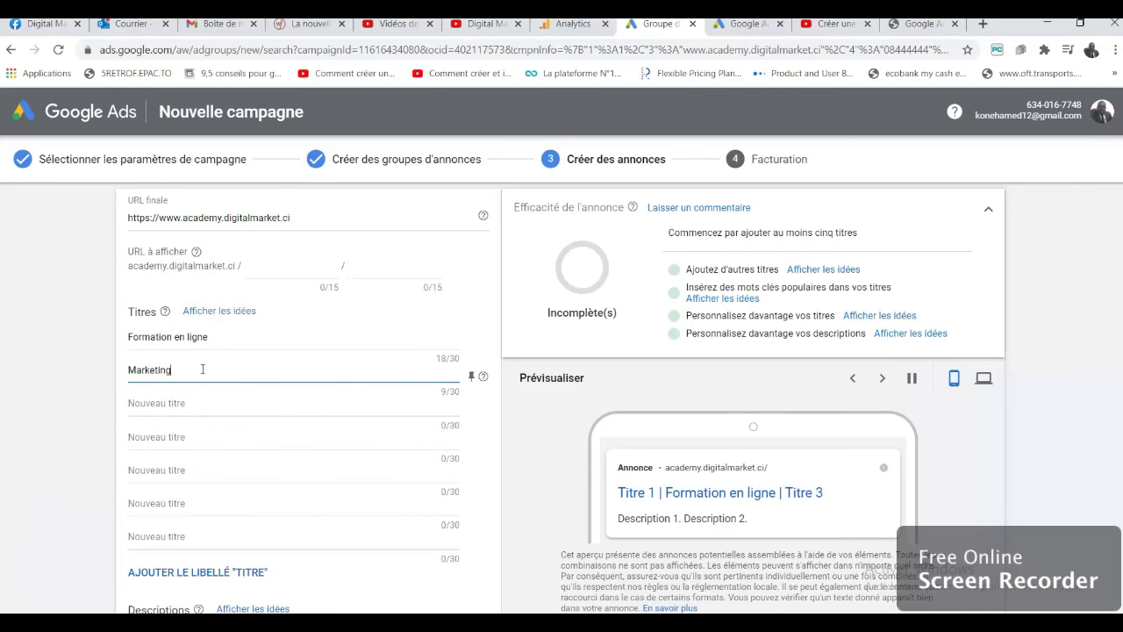
{"action": "type", "text": " des réseaux sociaux"}
{"action": "left_click", "coordinate": [22, 394]}
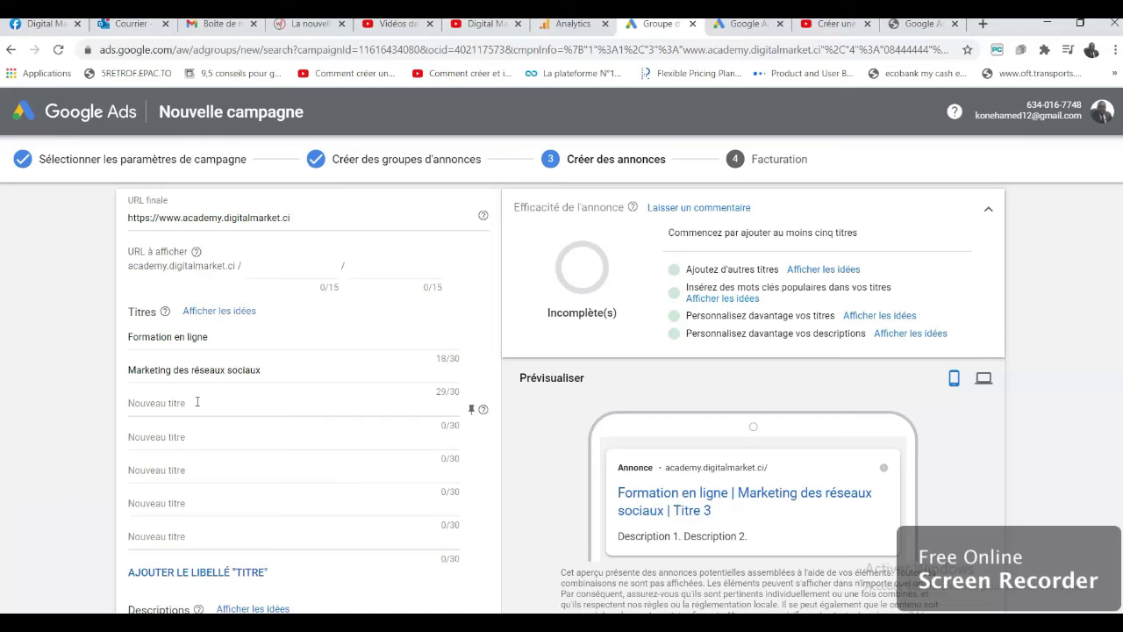
{"action": "left_click", "coordinate": [197, 401]}
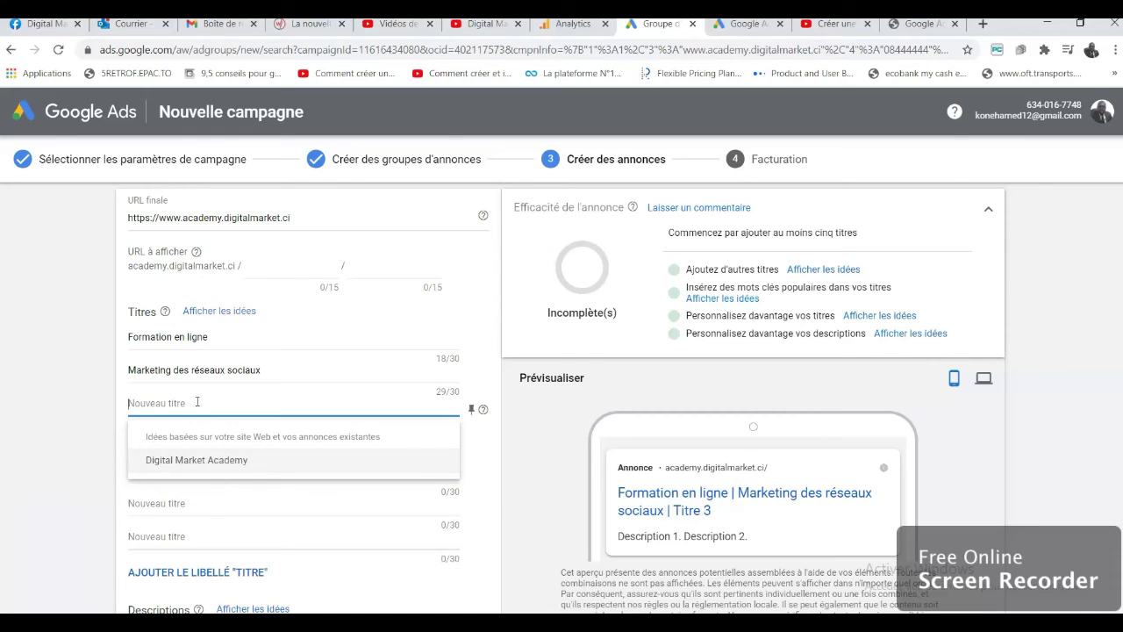
{"action": "type", "text": "F"}
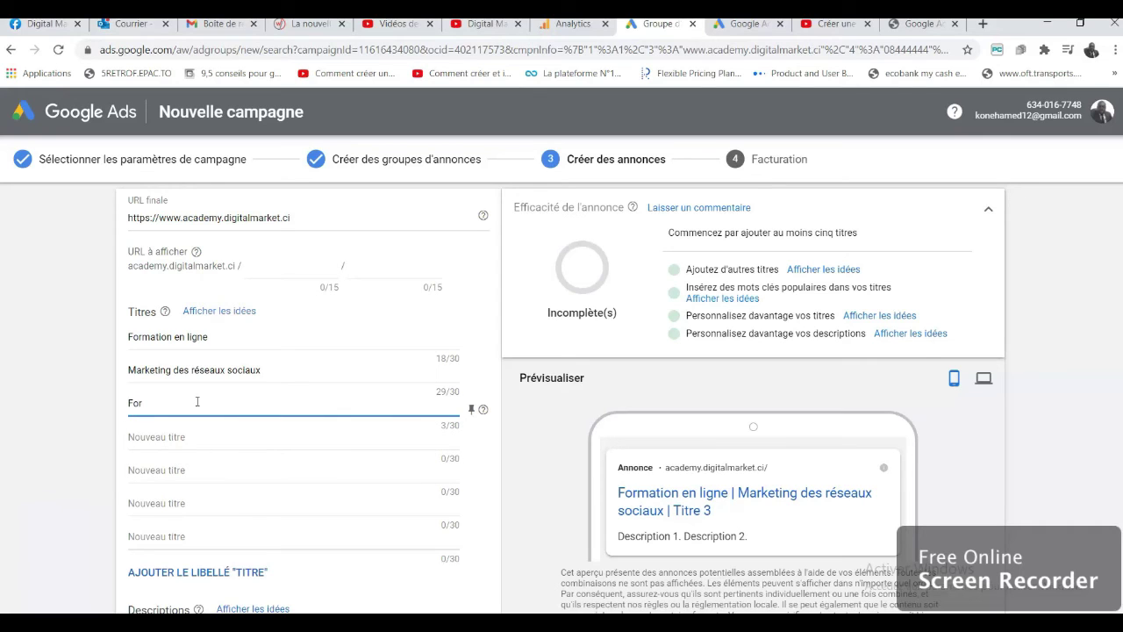
{"action": "type", "text": "or"}
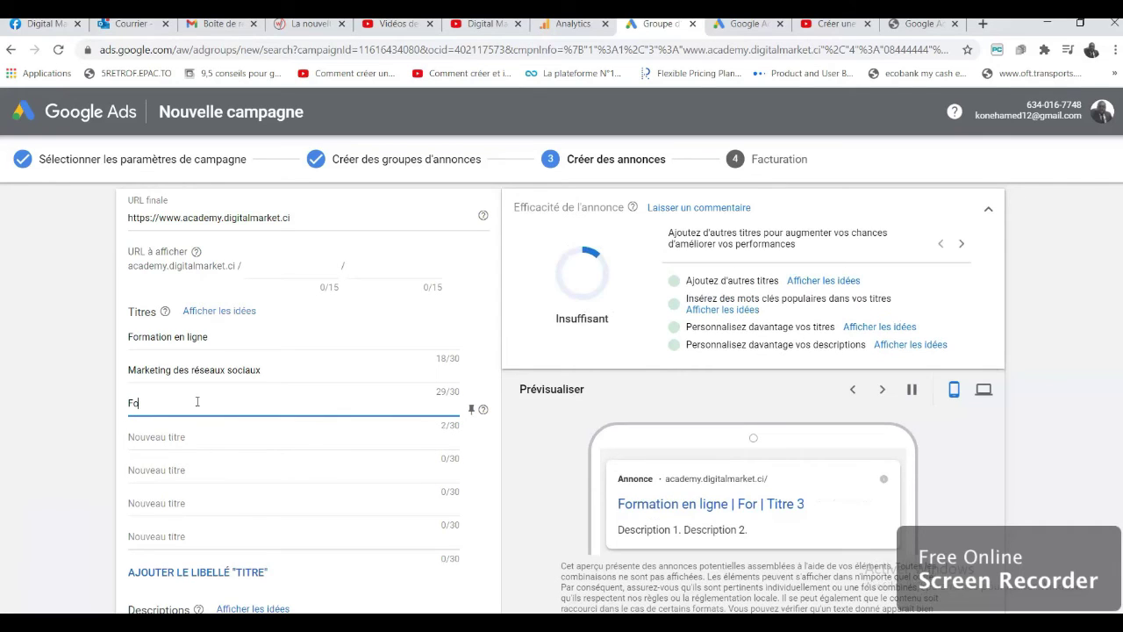
{"action": "key", "text": "BackSpace"}
{"action": "key", "text": "BackSpace"}
{"action": "key", "text": "BackSpace"}
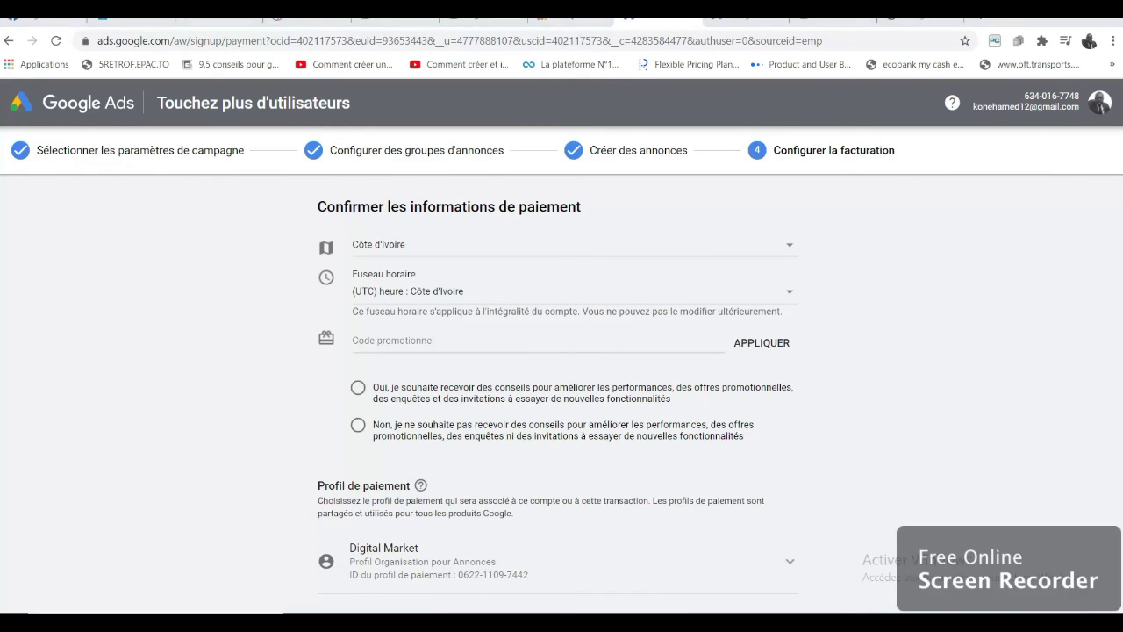
- Review the billing setup's payment profile and automatic payment settings, and expand the payment card details to examine the required fields
{"action": "scroll", "coordinate": [1055, 264], "scroll_direction": "down", "scroll_amount": 1}
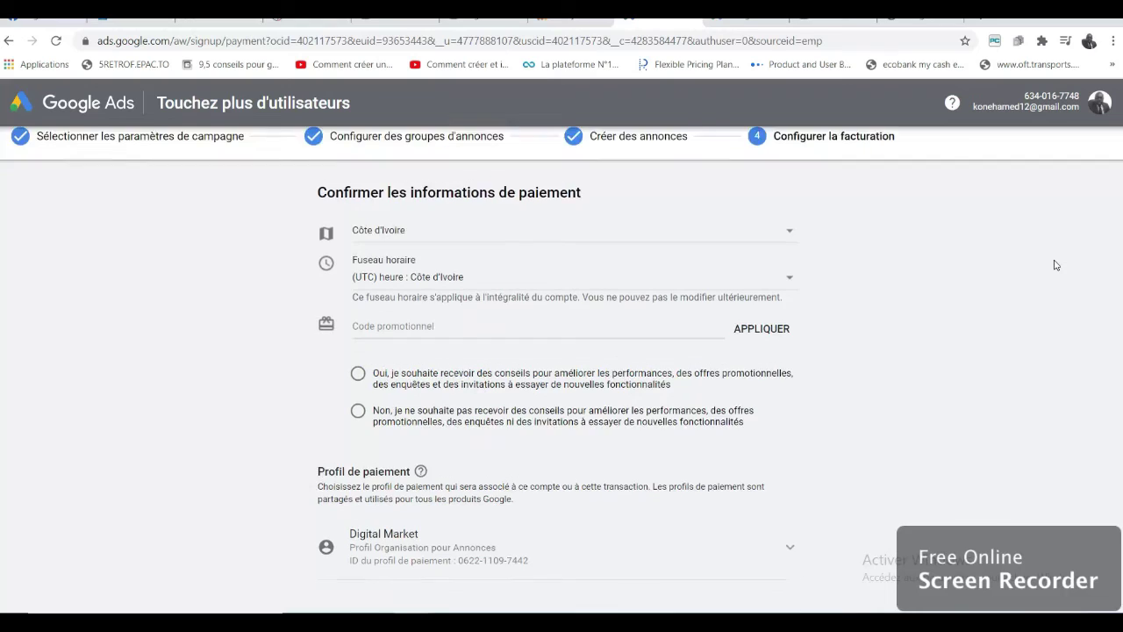
{"action": "scroll", "coordinate": [1056, 264], "scroll_direction": "down", "scroll_amount": 3}
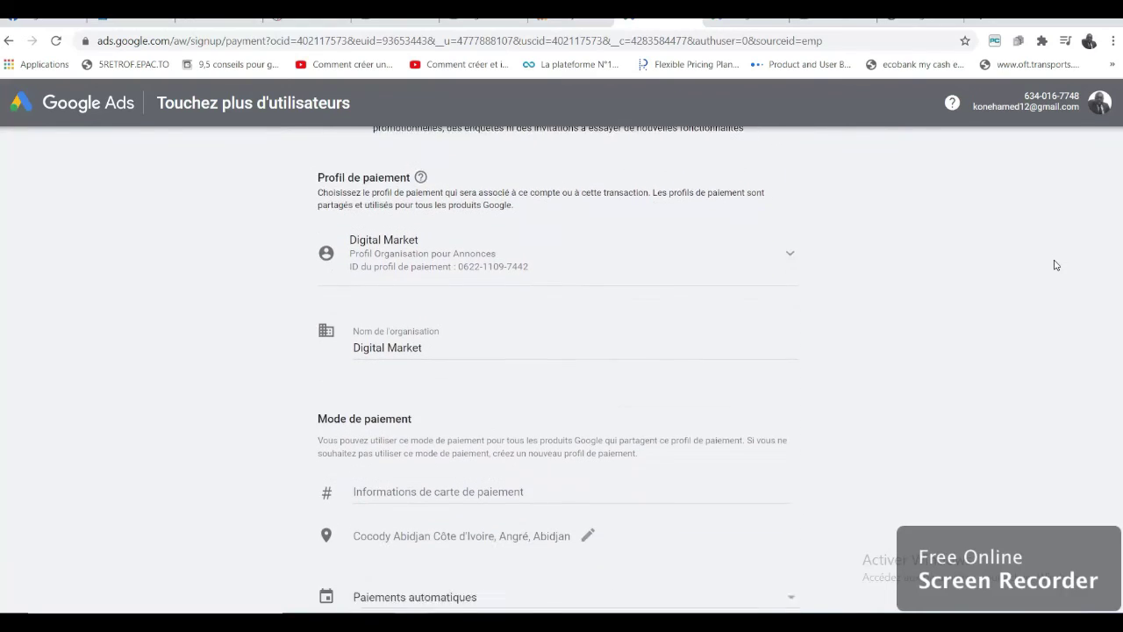
{"action": "scroll", "coordinate": [1055, 264], "scroll_direction": "down", "scroll_amount": 1}
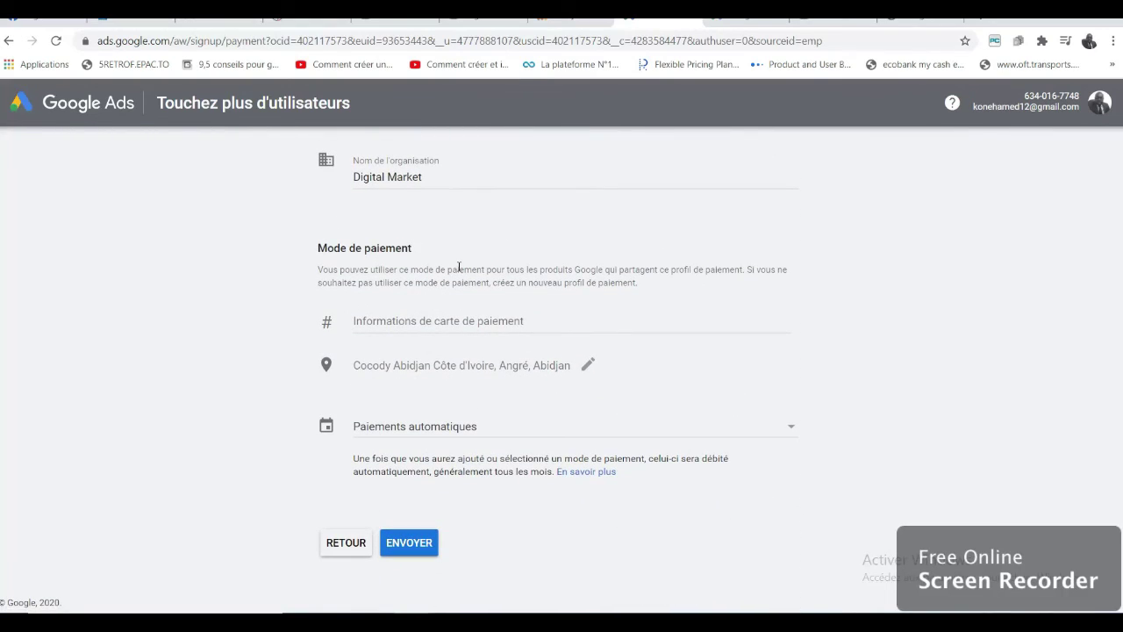
{"action": "left_click", "coordinate": [451, 323]}
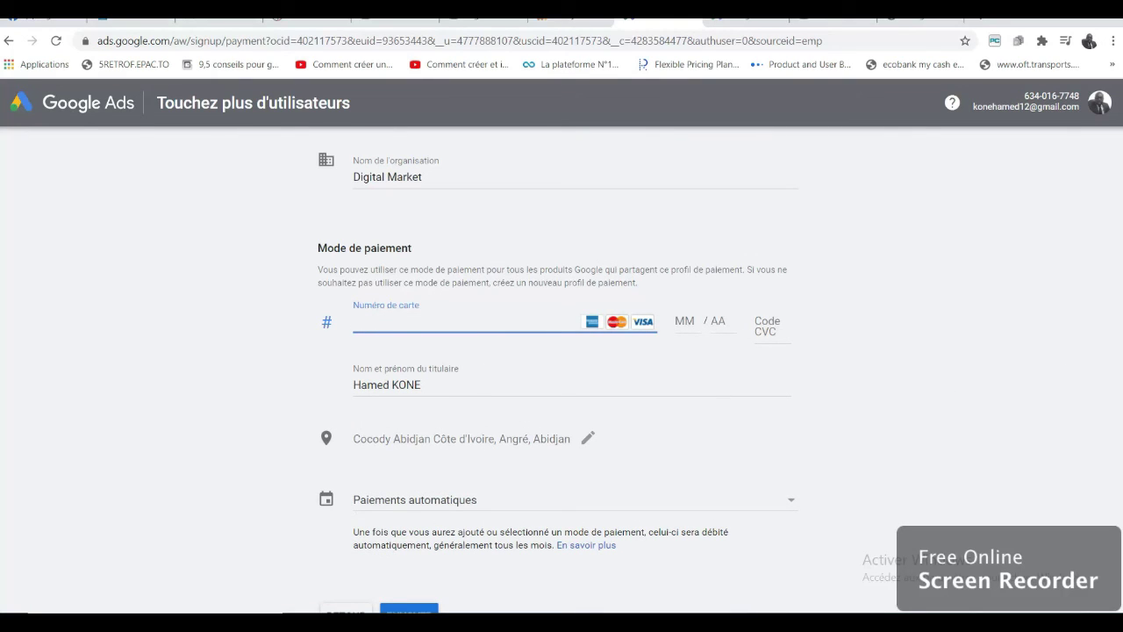
{"action": "scroll", "coordinate": [561, 351], "scroll_direction": "down", "scroll_amount": 1}
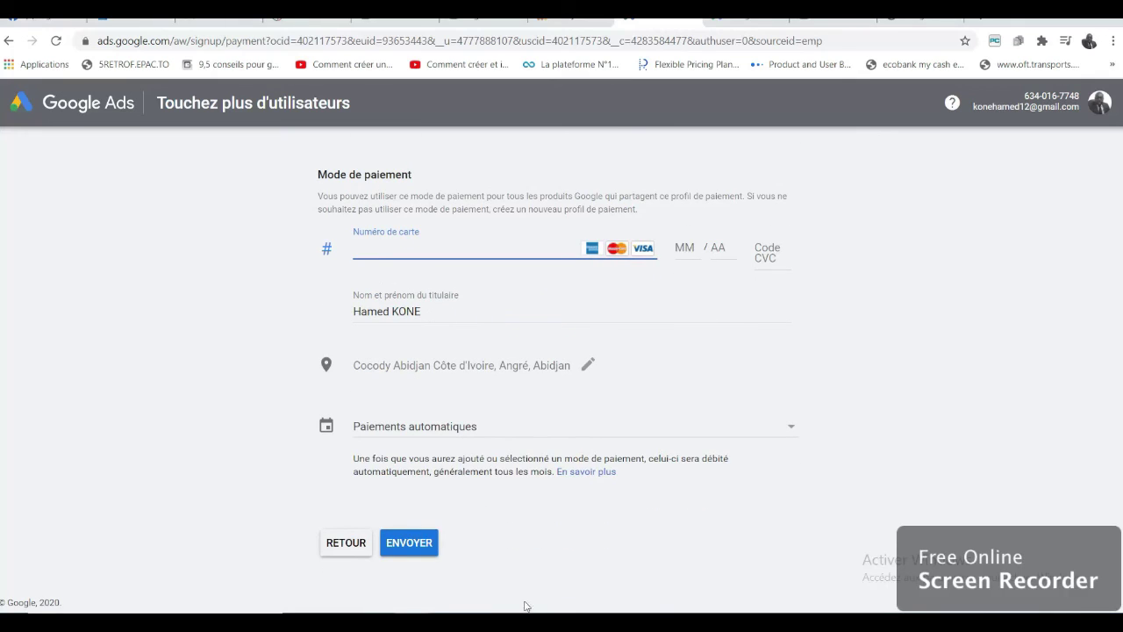
{"action": "scroll", "coordinate": [434, 321], "scroll_direction": "up", "scroll_amount": 1}
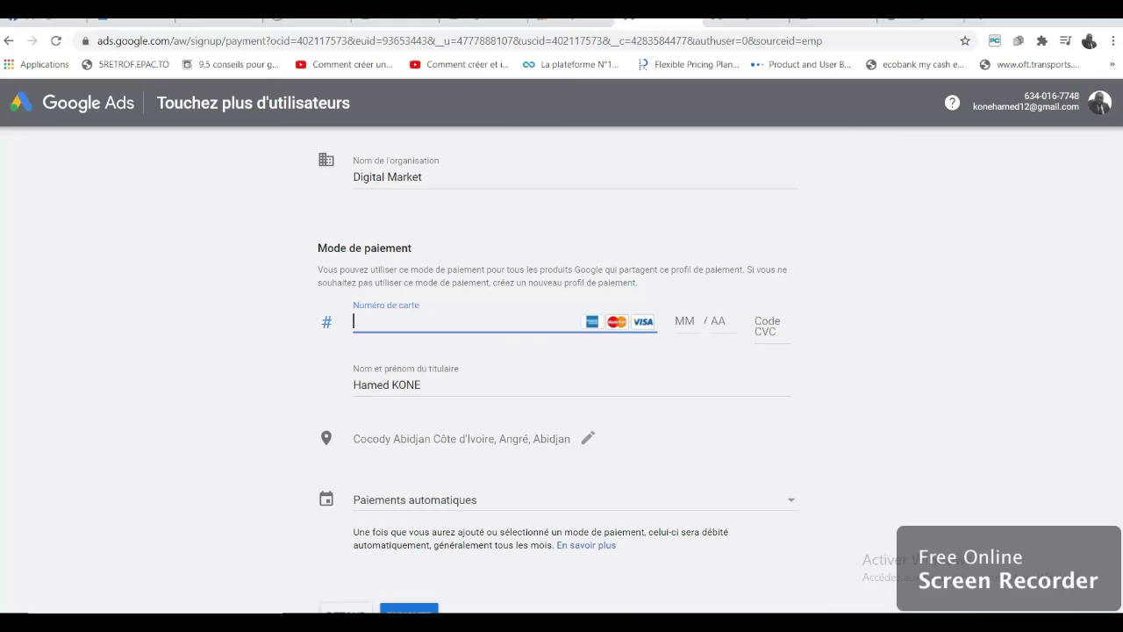
{"action": "scroll", "coordinate": [561, 369], "scroll_direction": "down", "scroll_amount": 1}
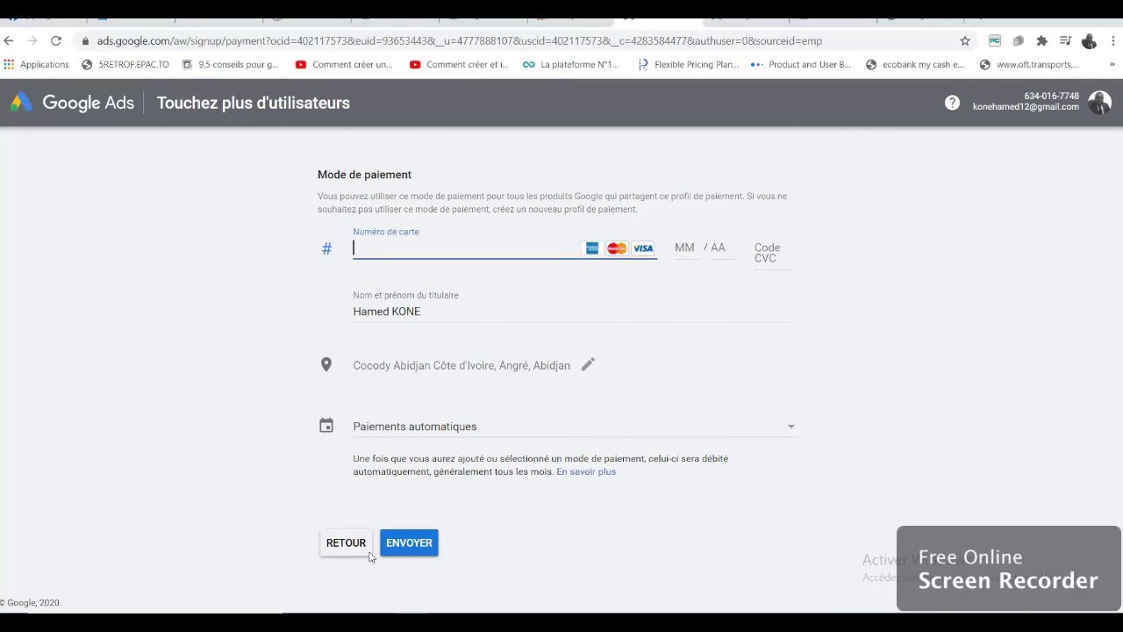